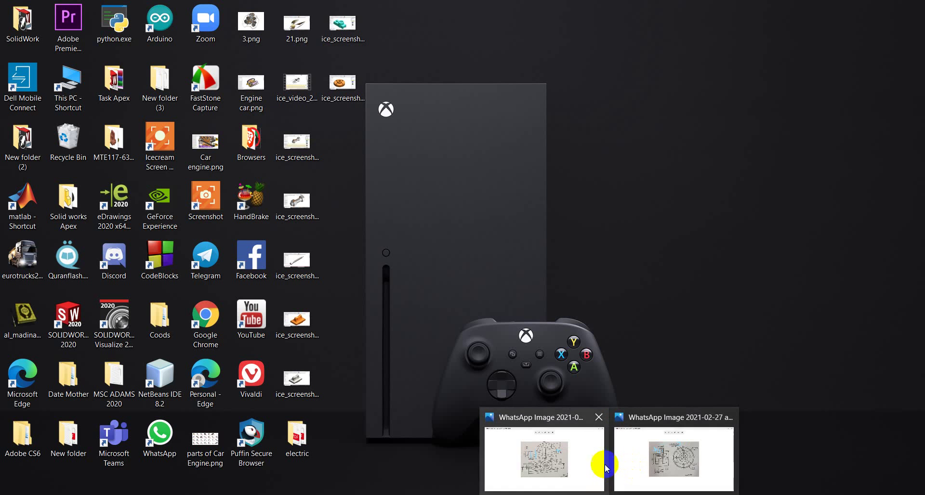
- Open the flange reference drawing in Photos and clear a trial ink mark
left_click(659, 462)
left_click_drag(339, 152, 345, 143)
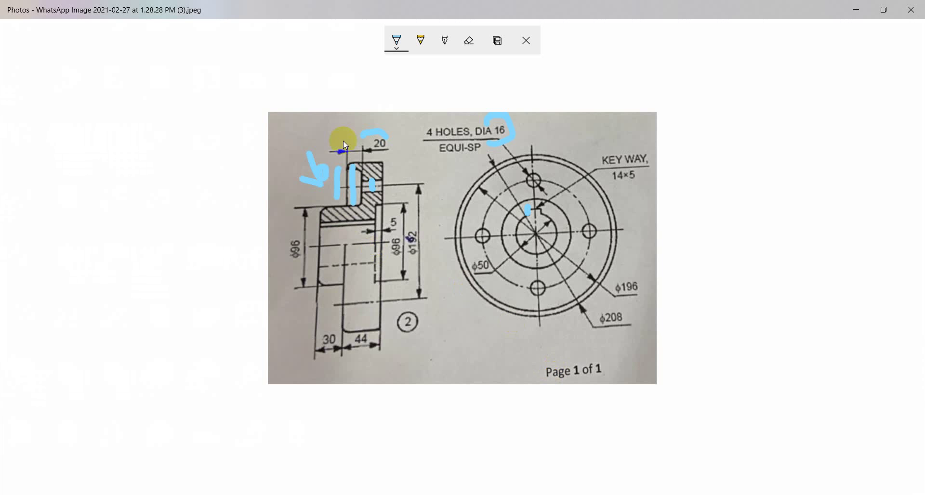
left_click(469, 41)
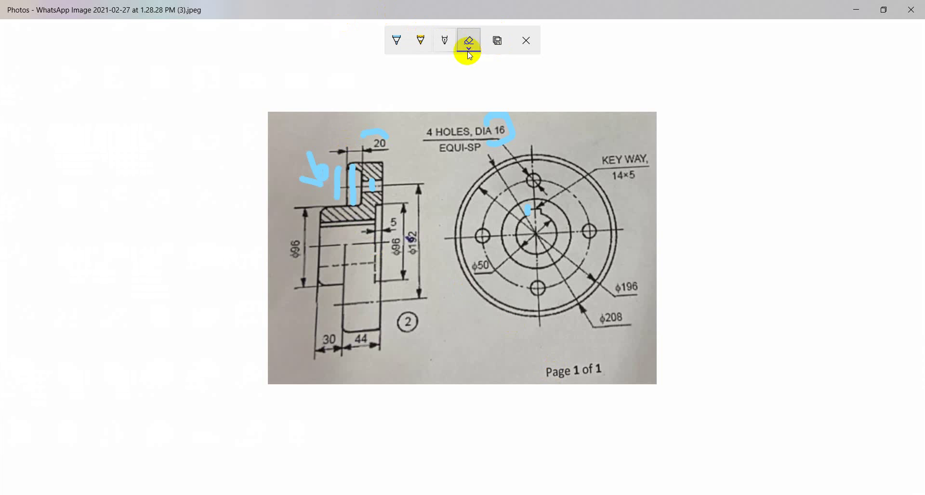
left_click(469, 42)
left_click(475, 74)
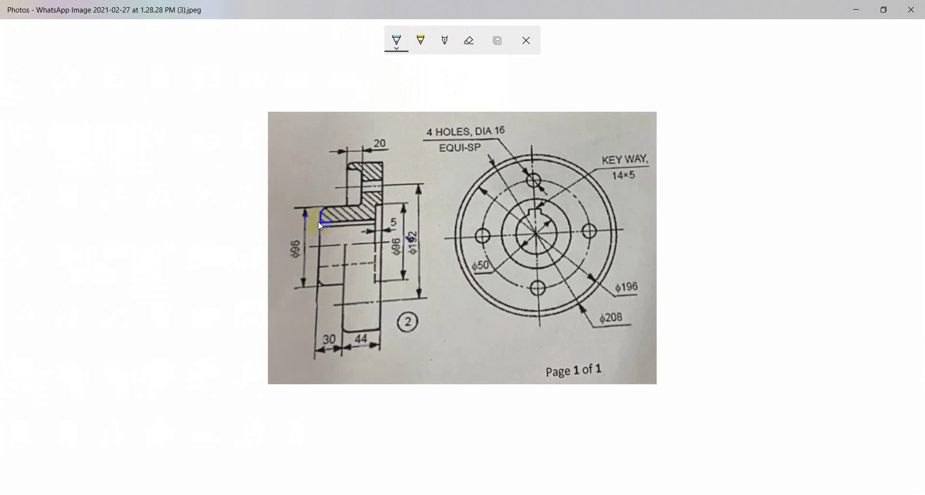
- Ink over the flange section, bore and hub in the side view, then erase all ink
left_click_drag(298, 199, 369, 141)
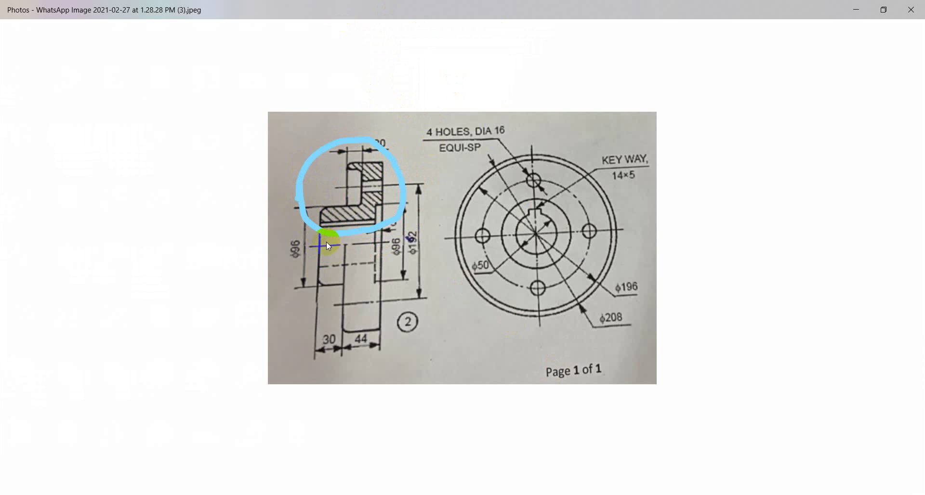
left_click_drag(300, 249, 396, 250)
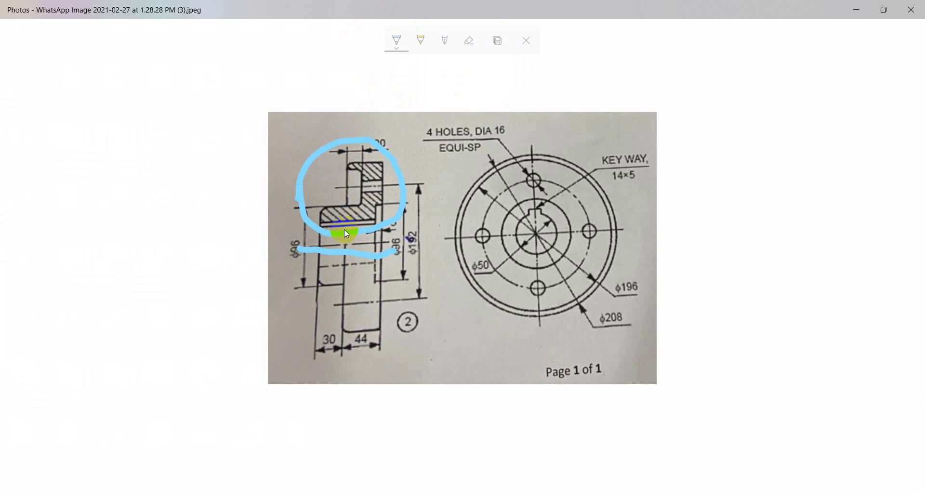
left_click_drag(347, 174, 355, 166)
left_click_drag(318, 227, 321, 211)
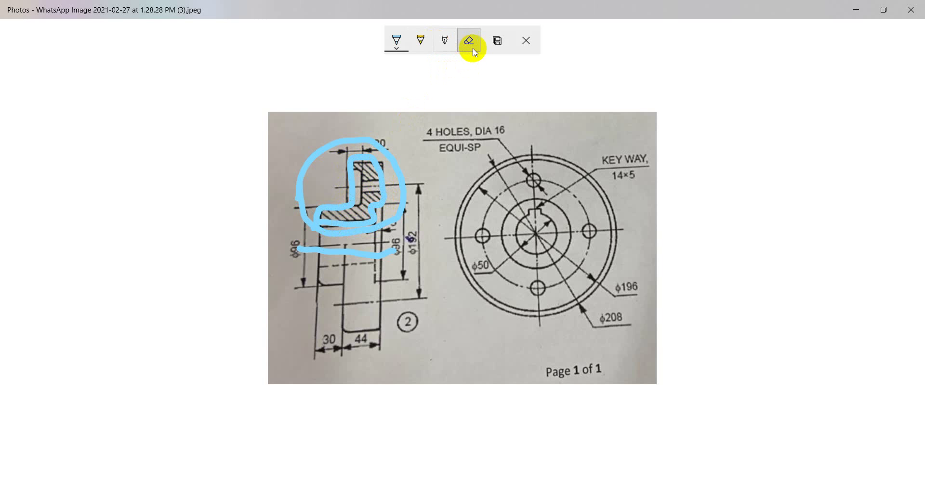
left_click(472, 43)
left_click(470, 44)
left_click(465, 72)
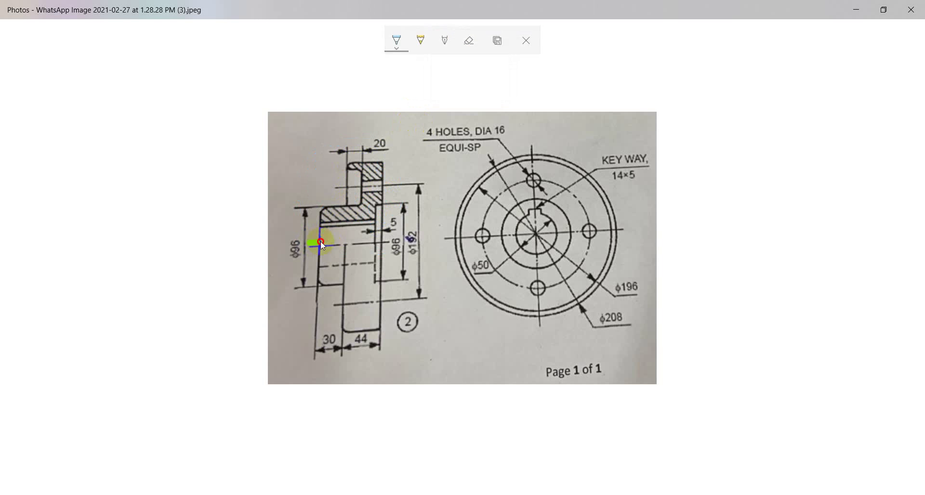
- Mark a line across the bore, erase it, and add a short ink mark
left_click_drag(309, 242, 390, 245)
left_click(470, 49)
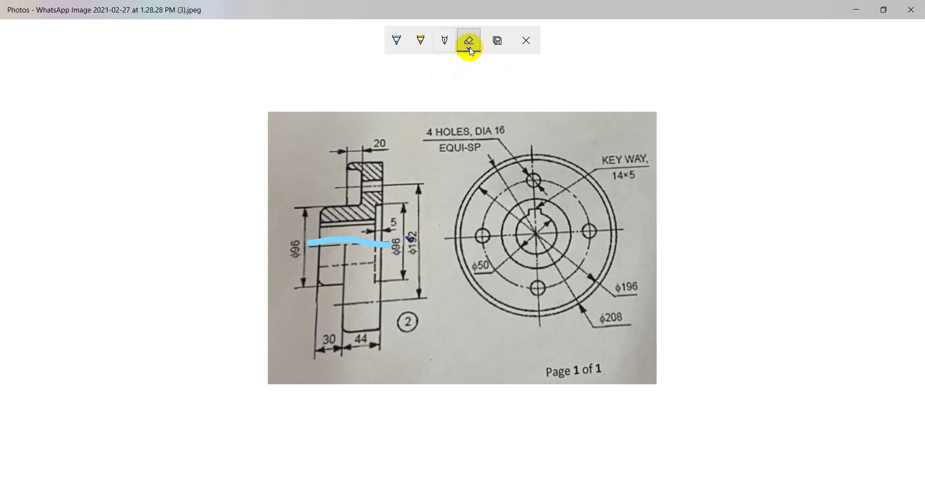
left_click(470, 49)
left_click(479, 72)
left_click_drag(489, 156, 501, 167)
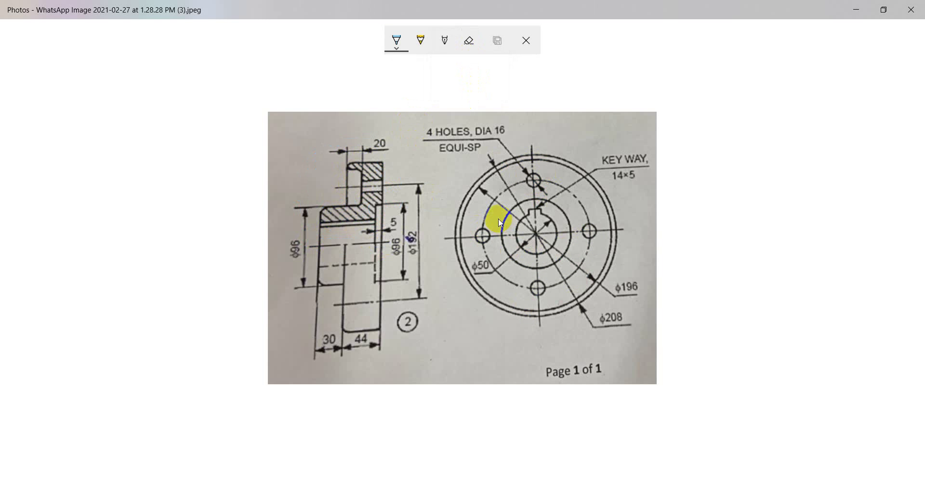
- Leave Photos and create a new blank part in SOLIDWORKS
left_click(853, 10)
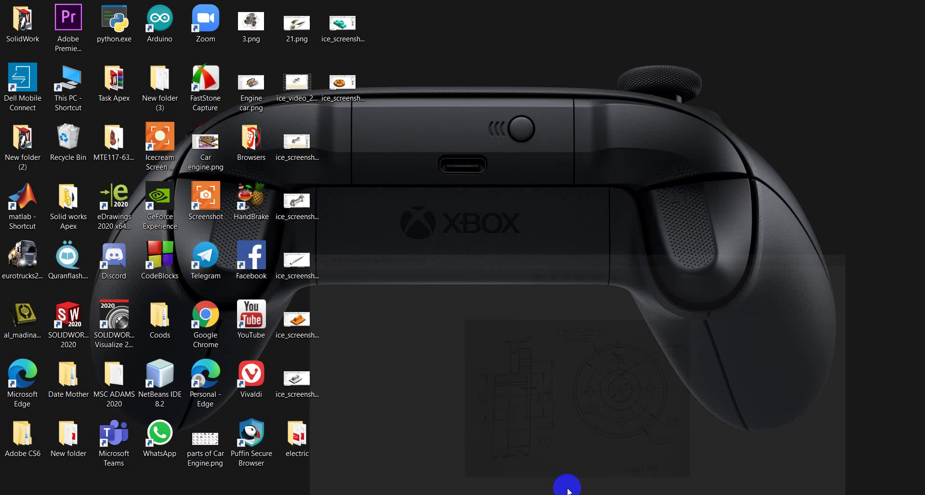
left_click(726, 465)
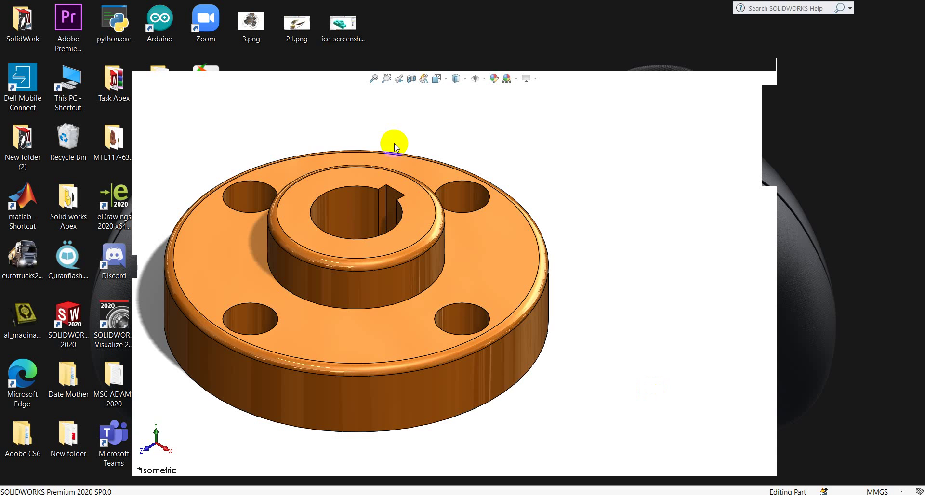
left_click(100, 8)
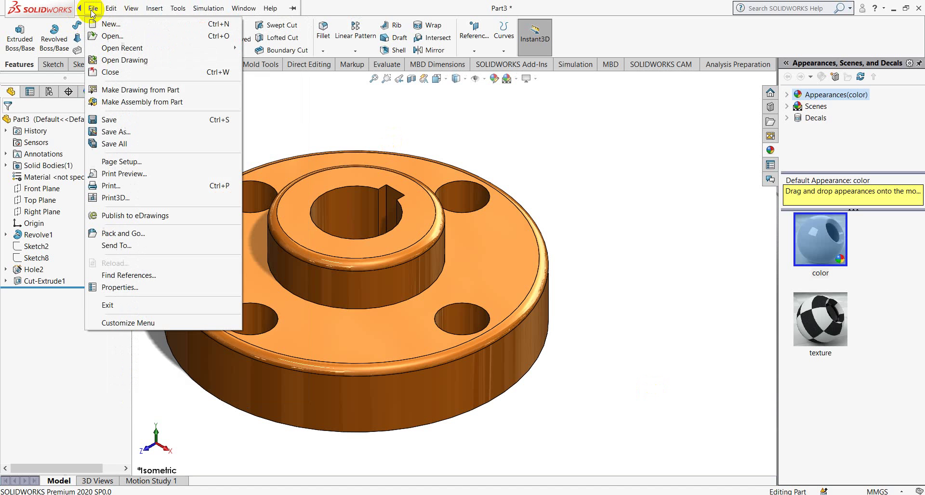
left_click(100, 24)
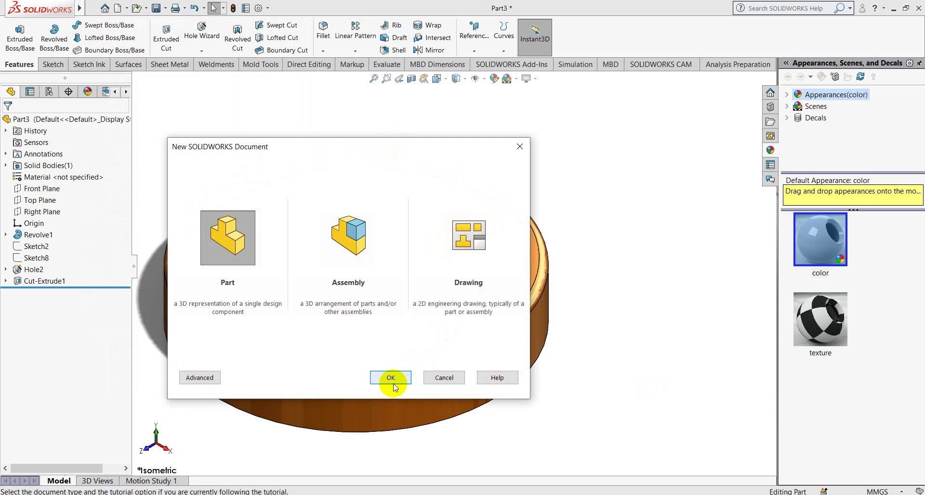
double_click(234, 214)
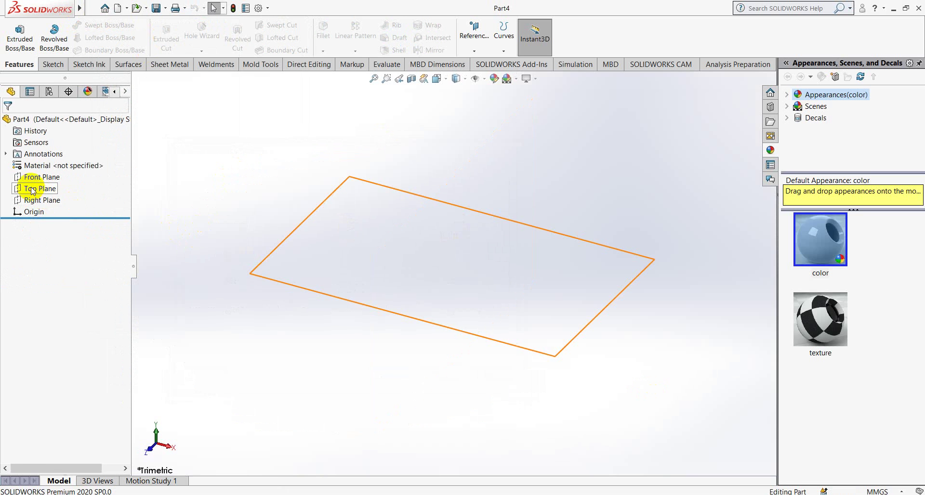
- View the Right Plane normal to screen and start a sketch on it
right_click(48, 200)
left_click(87, 192)
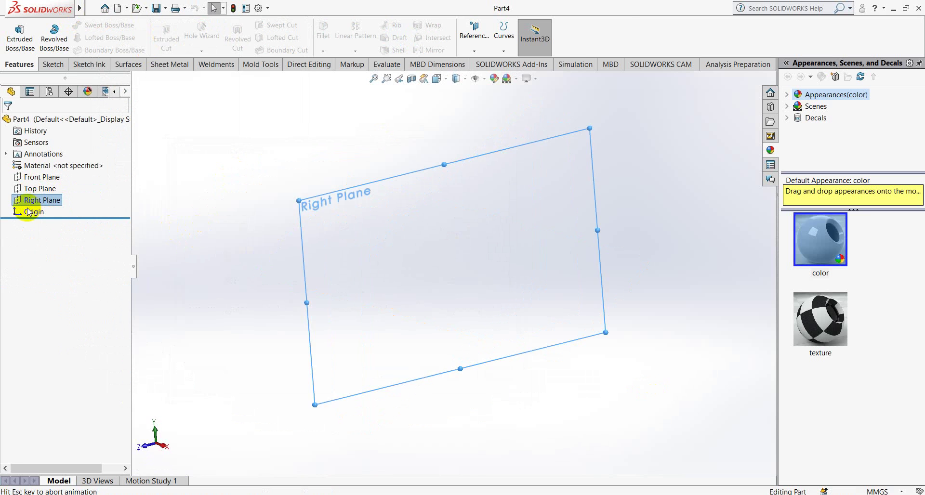
right_click(43, 200)
left_click(46, 190)
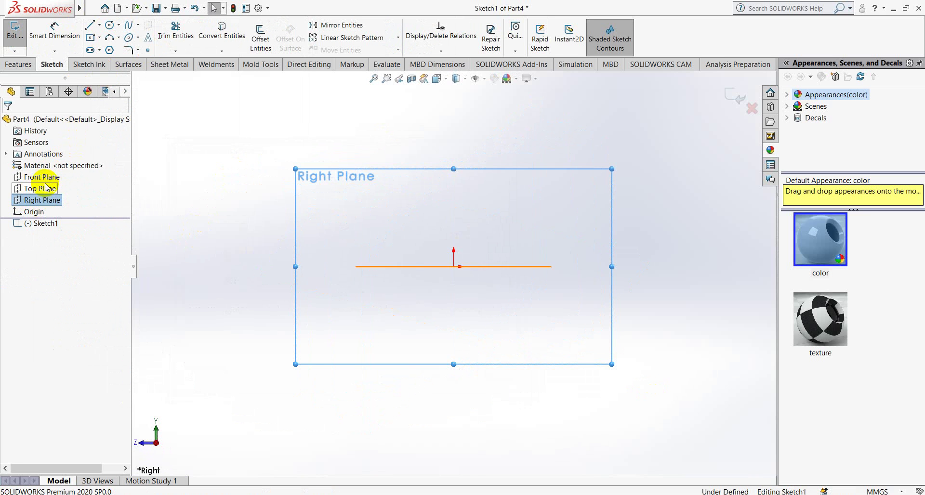
- Draw a vertical midpoint centerline through the origin and lengthen it downward
left_click(99, 26)
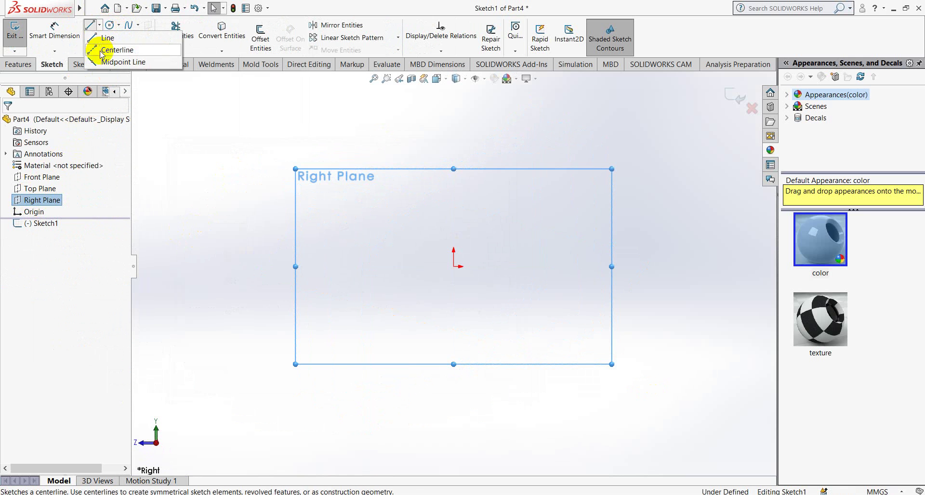
left_click(104, 51)
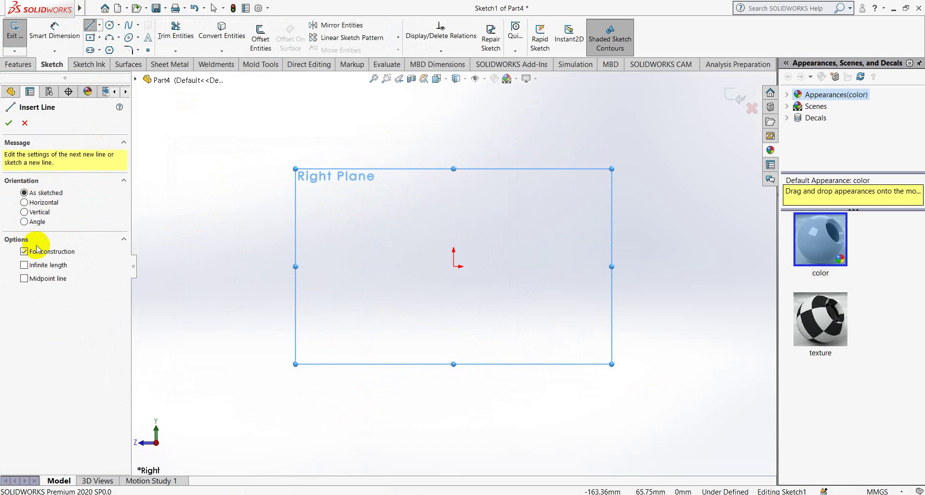
left_click(24, 279)
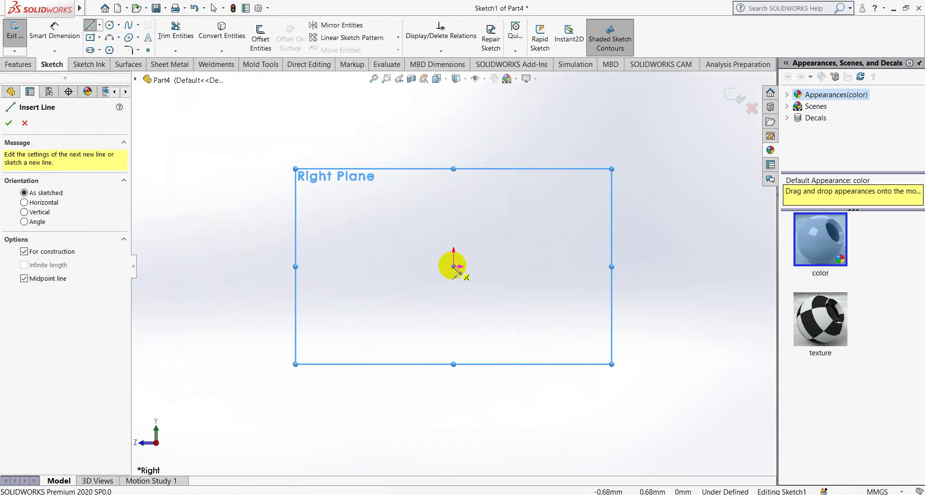
left_click_drag(454, 266, 454, 288)
right_click(453, 300)
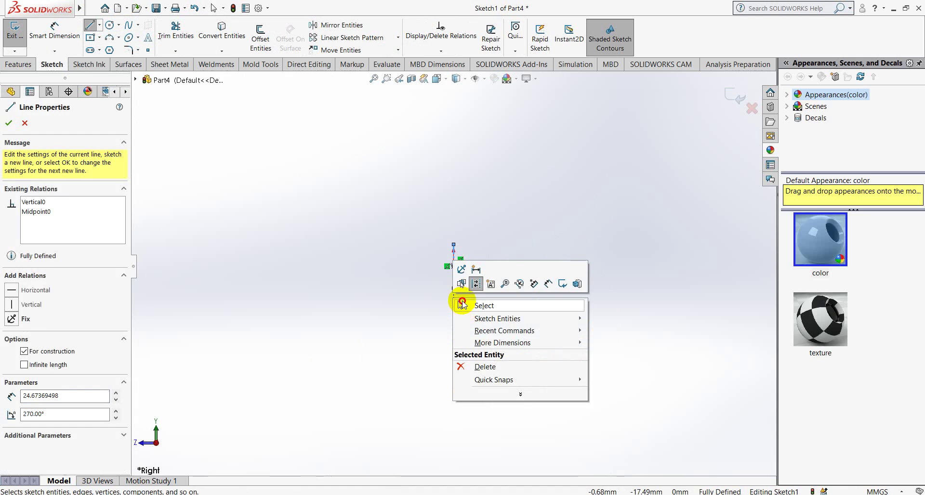
left_click(459, 305)
left_click_drag(456, 291, 453, 428)
right_click(477, 264)
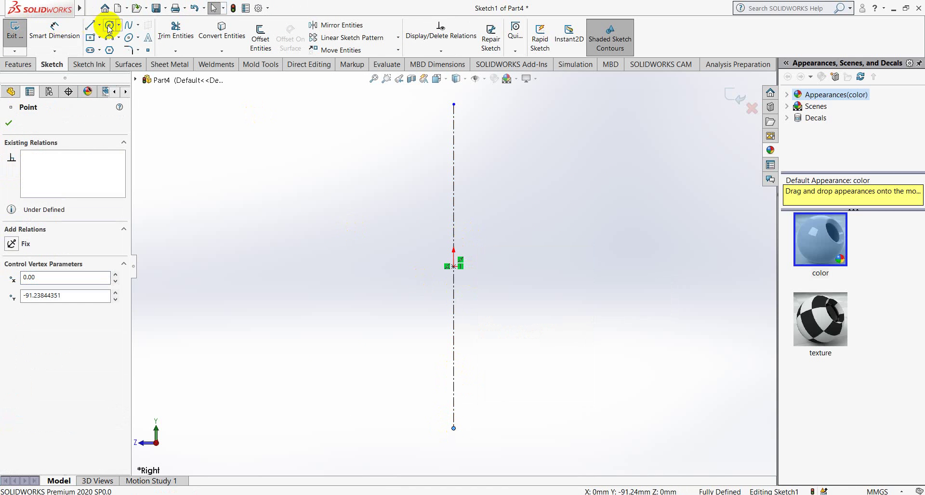
- Draw a vertical line to the right of the centerline
left_click(91, 26)
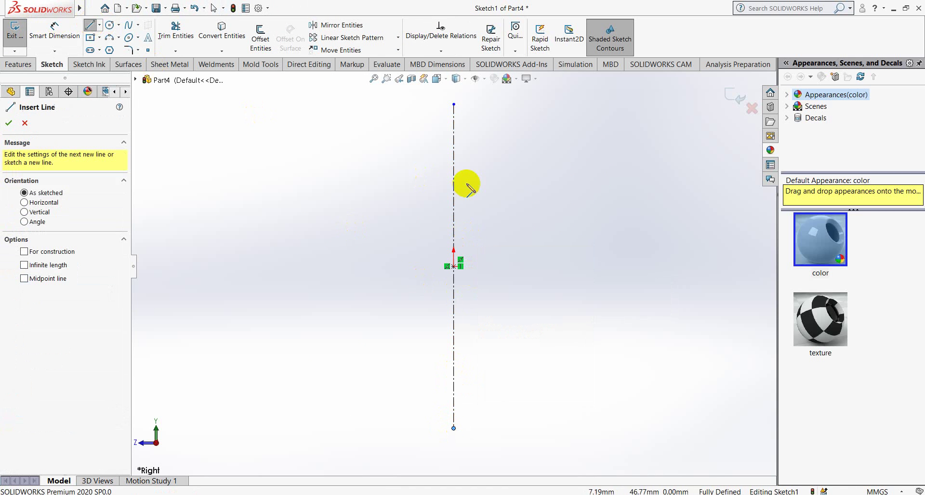
left_click(527, 185)
left_click(527, 272)
right_click(529, 267)
left_click(554, 287)
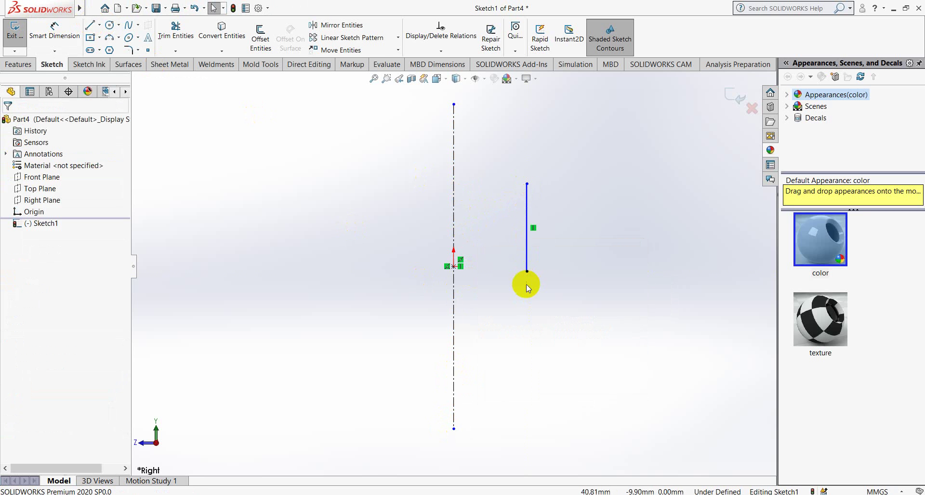
- Make the line's bottom endpoint horizontal with the origin
left_click(527, 271)
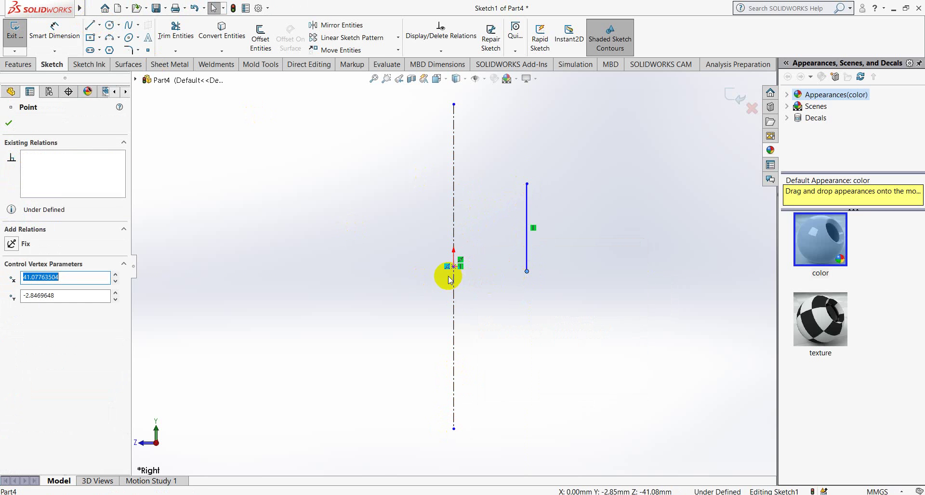
left_click(454, 268, "ctrl")
left_click(11, 293)
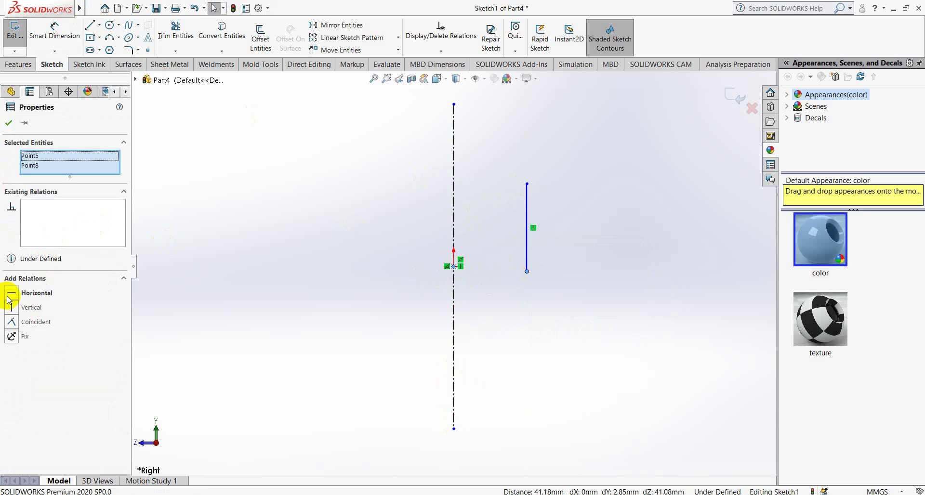
left_click(9, 123)
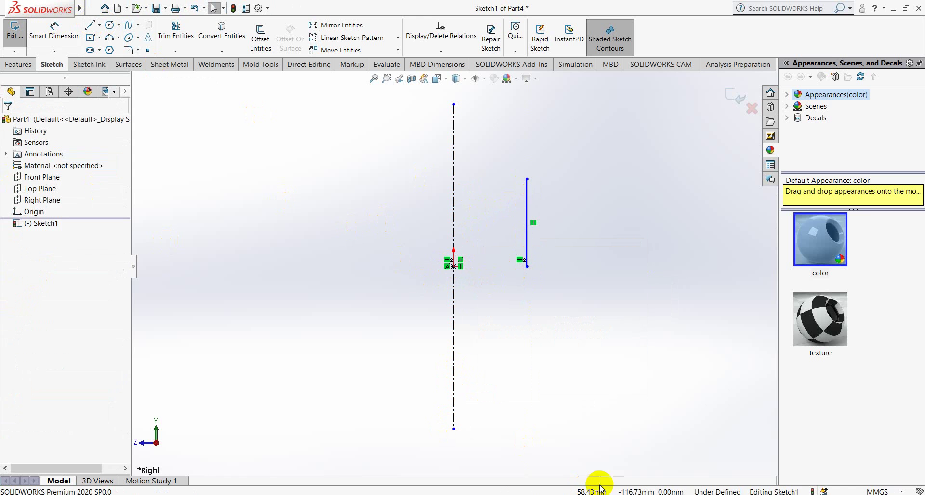
left_click(666, 439)
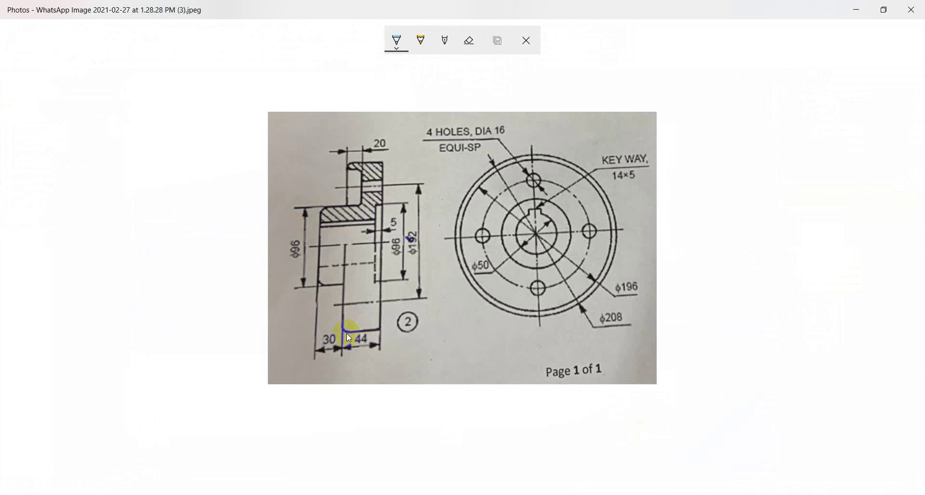
- Underline the 30 and 44 dimensions on the drawing, then minimize Photos
left_click_drag(352, 360, 381, 357)
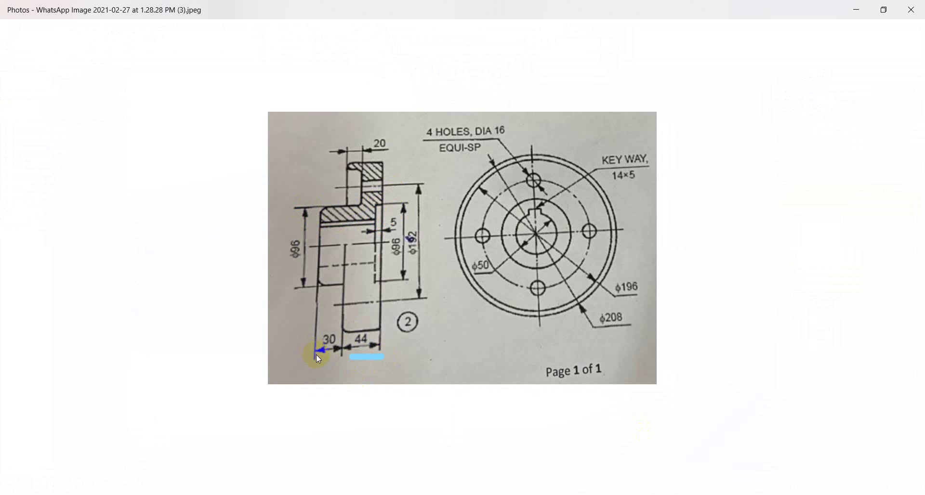
left_click_drag(316, 359, 349, 360)
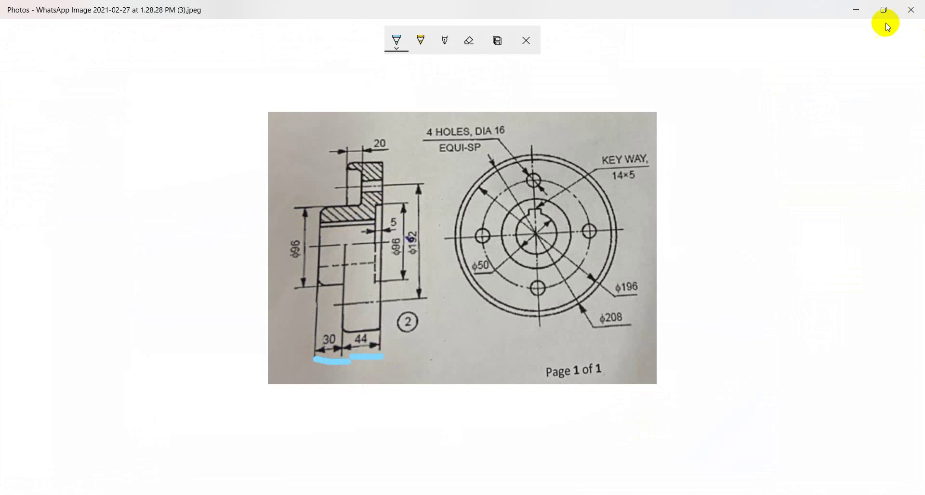
left_click(854, 10)
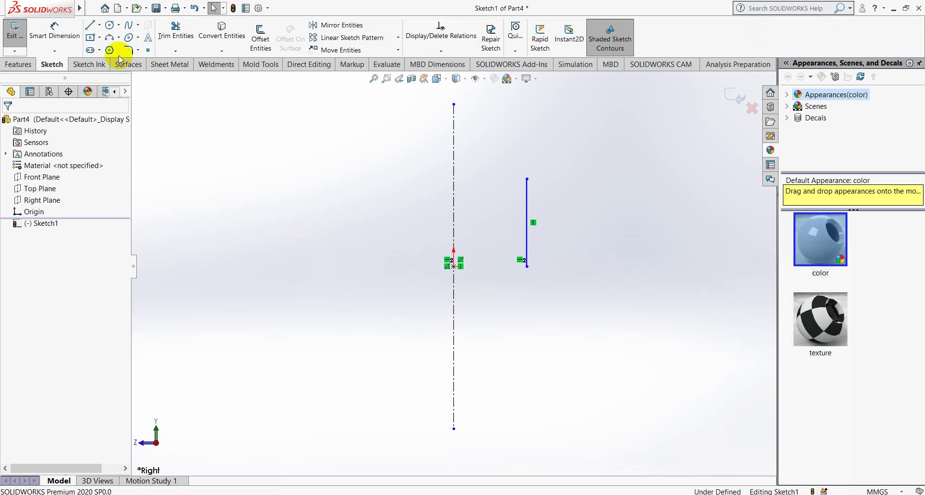
- Dimension the right vertical sketch line to 74 mm
left_click(55, 31)
left_click(527, 251)
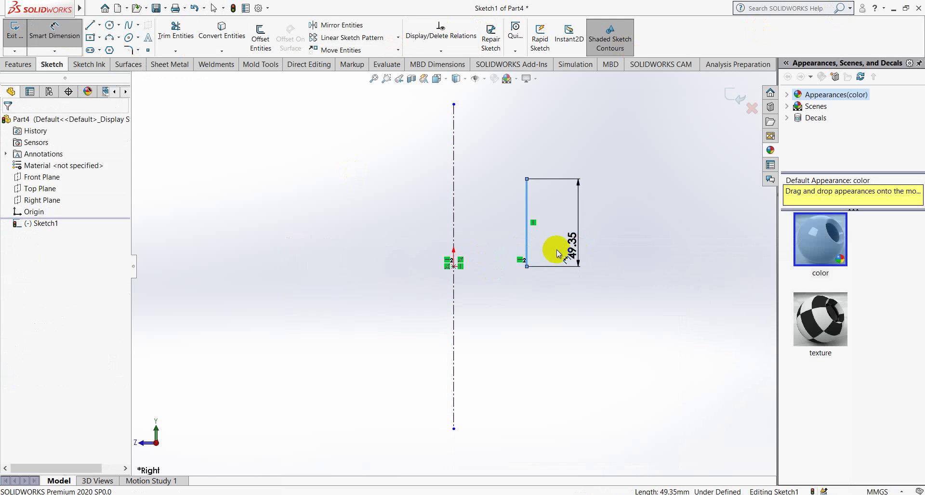
left_click(555, 248)
type("75")
key("BackSpace")
type("4")
key("Return")
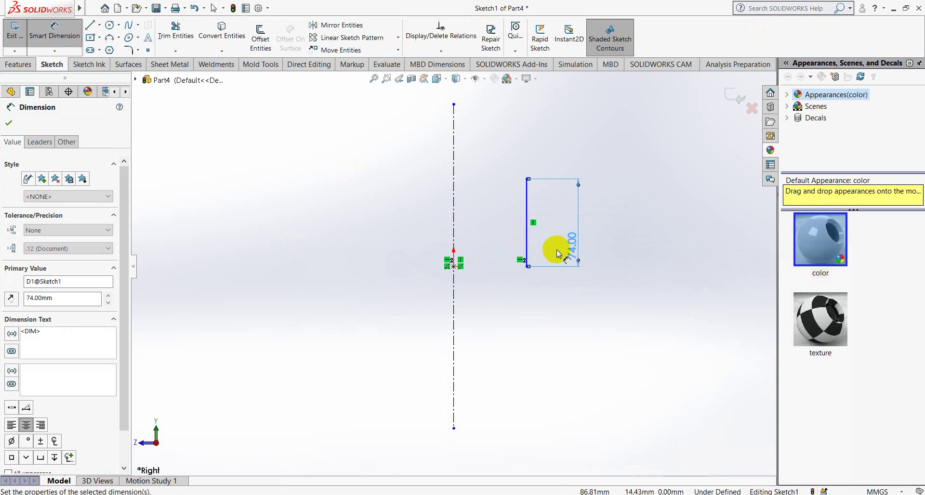
left_click(646, 453)
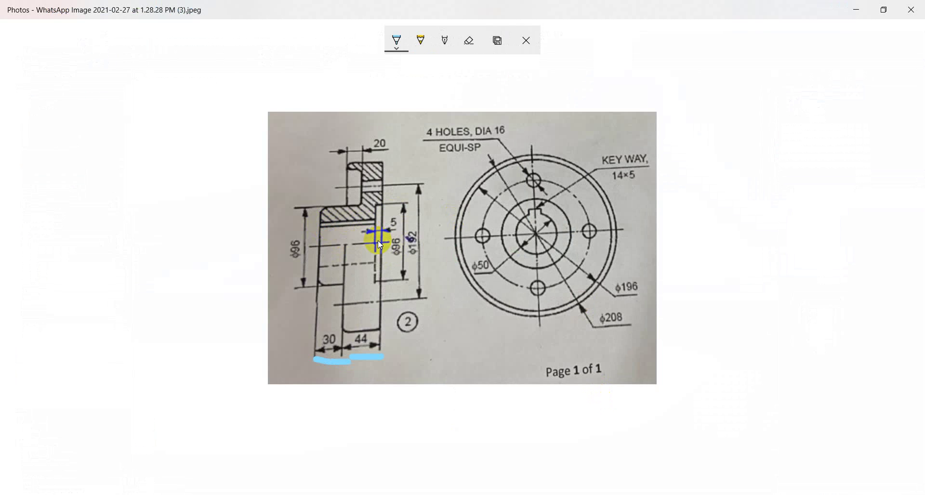
- Ink the hub wall, circle the central bore and the Ø50 callout, then minimize Photos
left_click(345, 228)
left_click_drag(348, 243, 345, 243)
left_click_drag(553, 225, 530, 255)
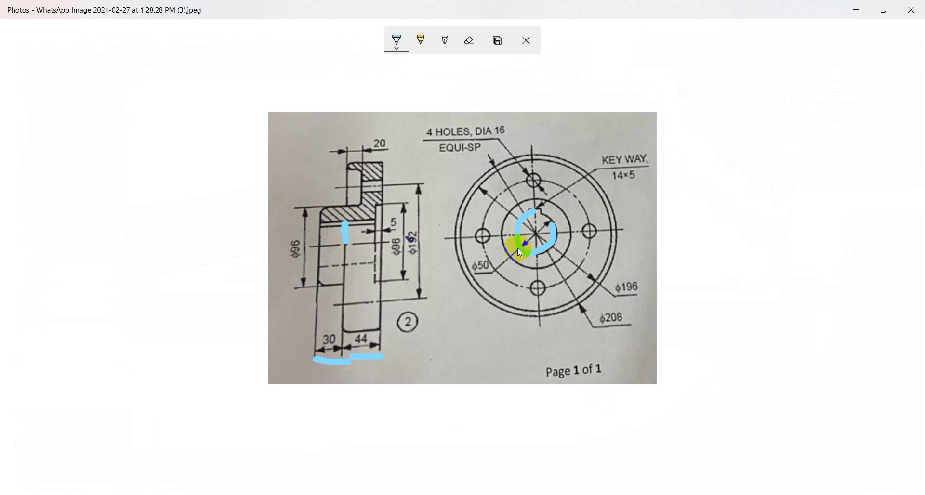
mouse_move(471, 278)
left_mouse_down()
mouse_move(501, 259)
mouse_move(481, 279)
left_mouse_up()
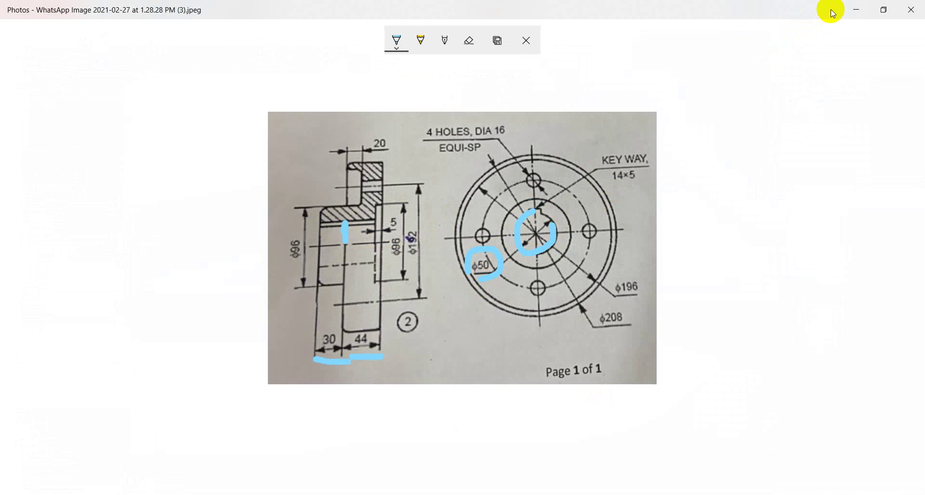
left_click(859, 11)
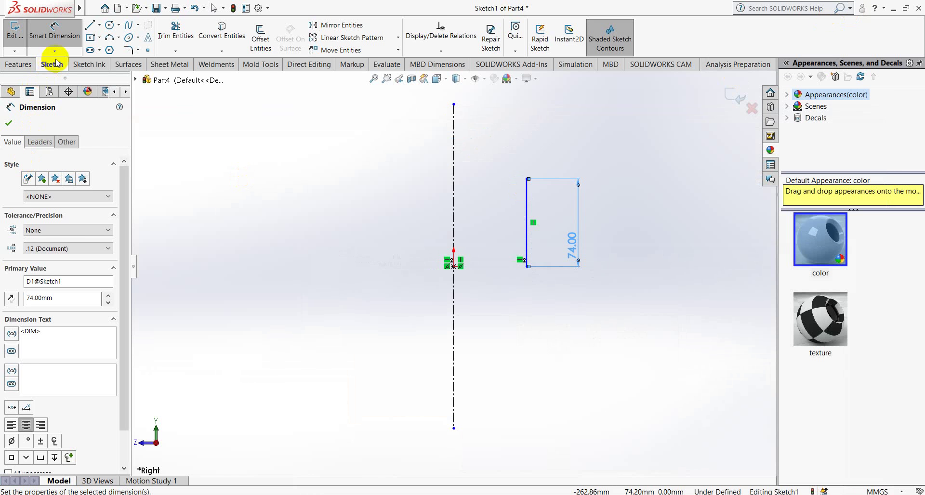
- Dimension the 74 mm line 25 mm from the centerline
left_click(528, 208)
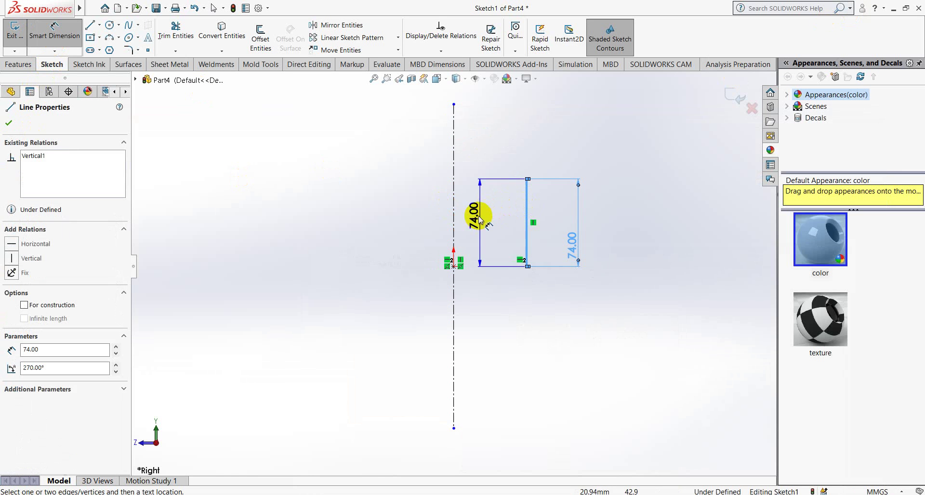
left_click(454, 222)
left_click(479, 241)
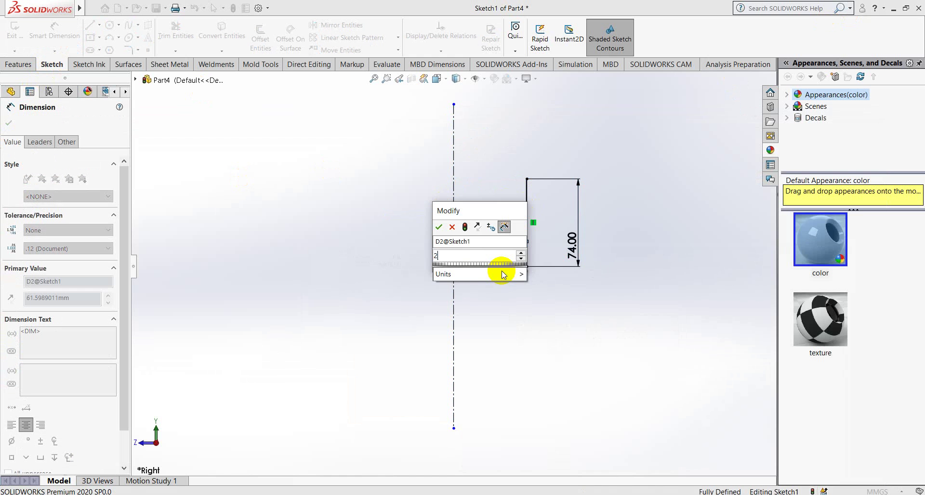
type("25")
key("Return")
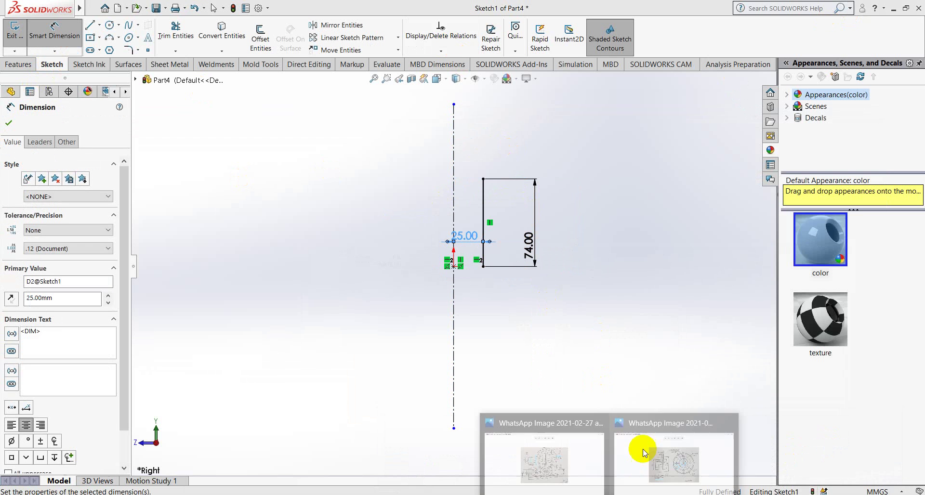
left_click(661, 453)
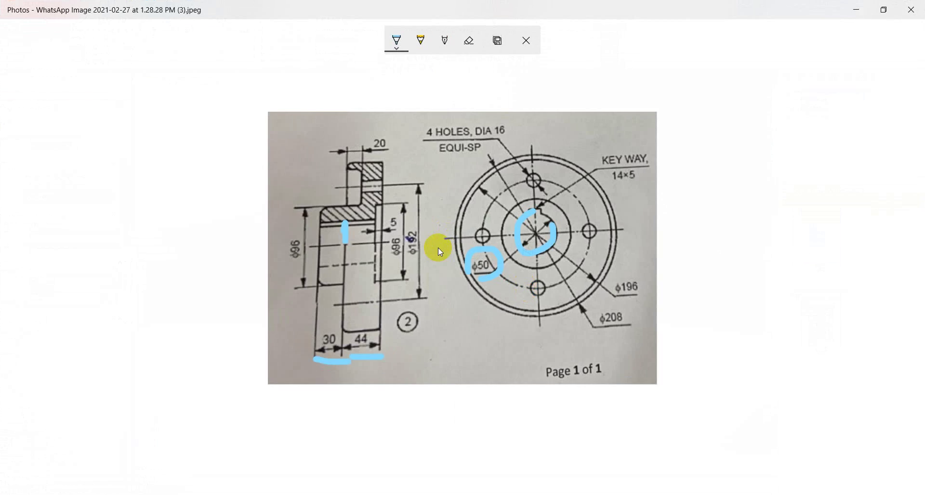
- Trace ink along the hub's left side and the part's left edge near Ø96
left_click(318, 215)
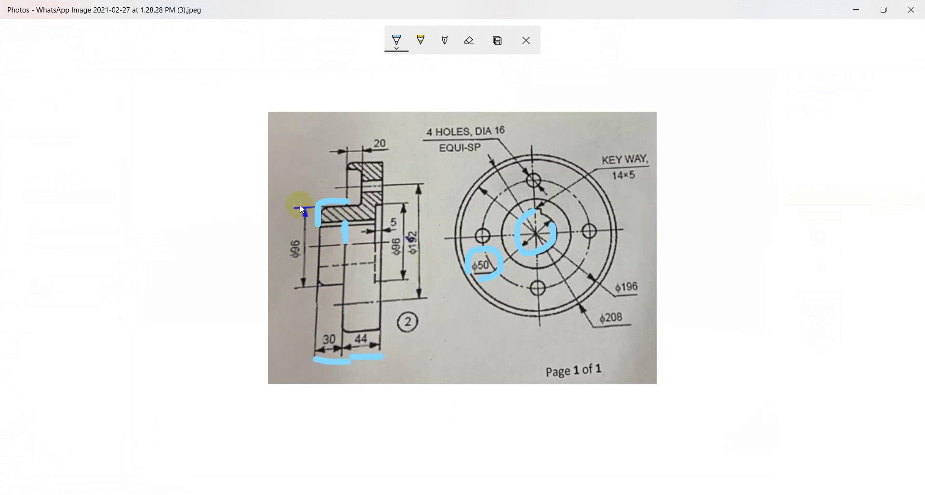
mouse_move(292, 199)
left_mouse_down()
mouse_move(273, 211)
mouse_move(330, 241)
left_mouse_up()
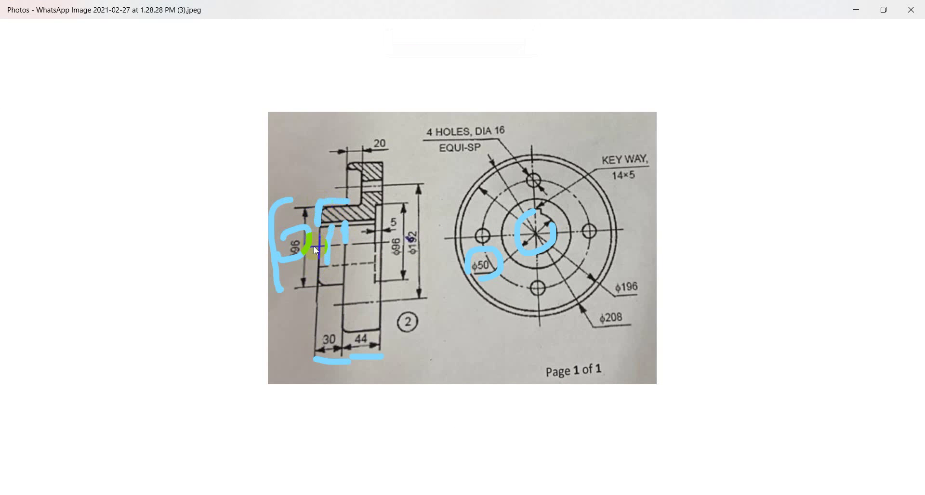
left_click_drag(314, 265, 314, 284)
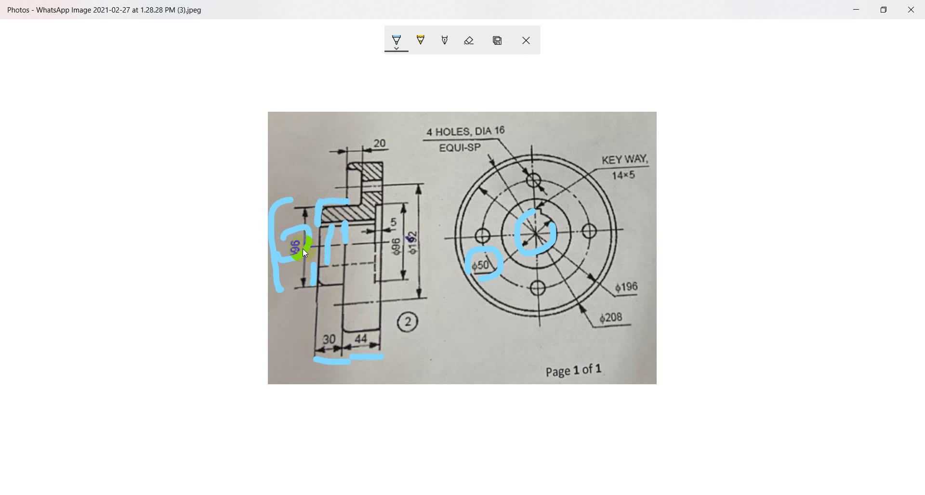
- Draw a short horizontal line from the top of the 74 mm line
left_click(857, 10)
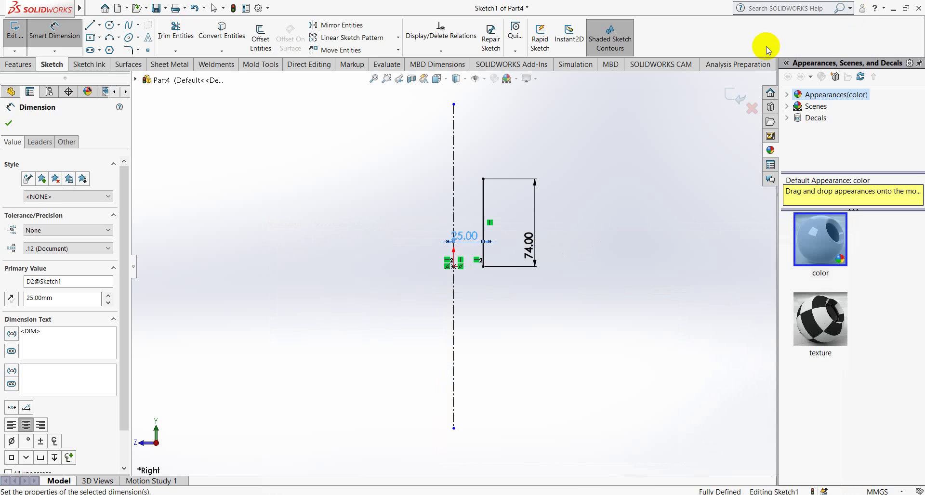
left_click(90, 25)
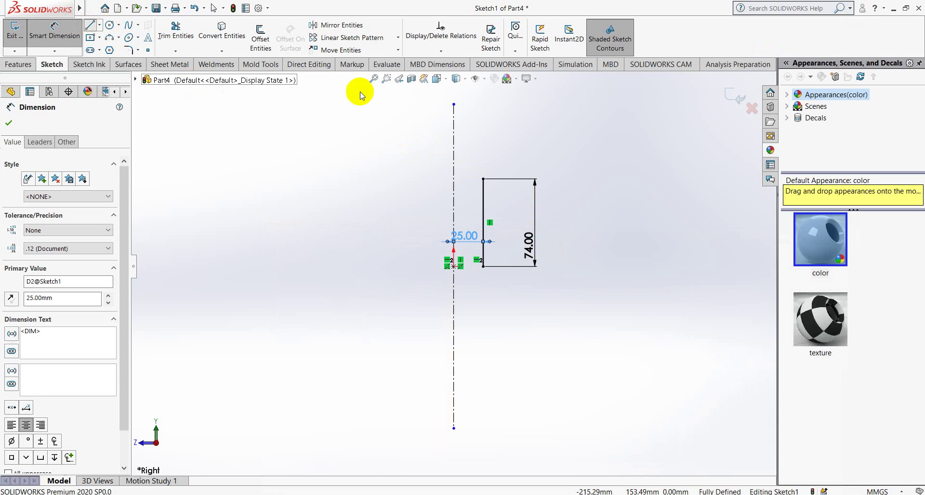
left_click(484, 181)
left_click(510, 179)
right_click(511, 179)
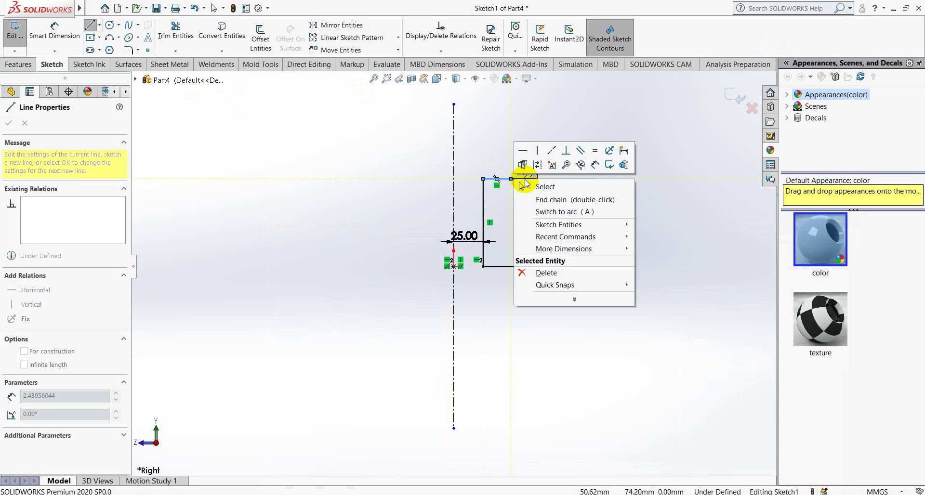
left_click(539, 167)
- Move the 74 dimension to the left and dimension the top line 23 mm
left_click_drag(532, 227, 369, 250)
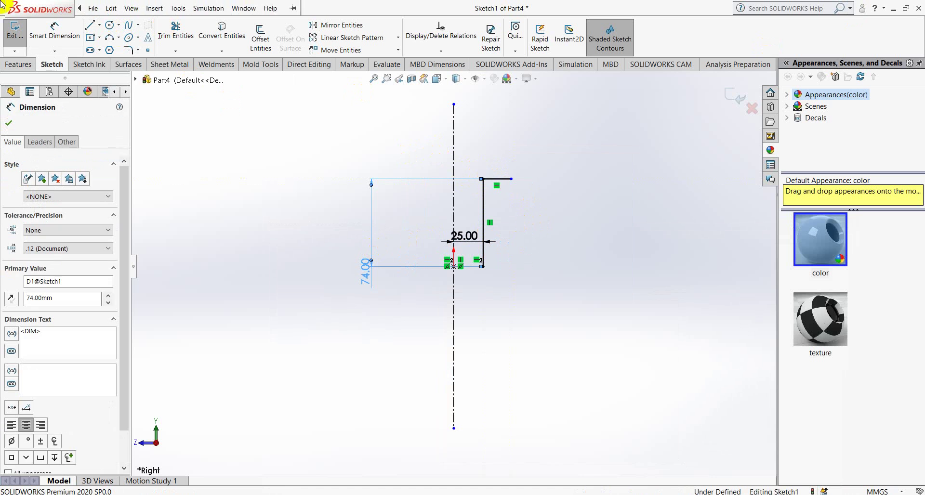
left_click(65, 30)
left_click(487, 180)
left_click(502, 141)
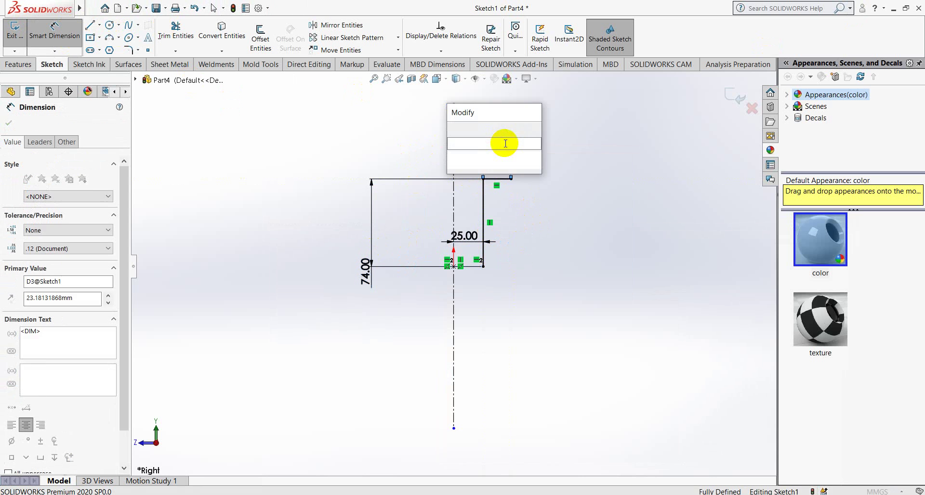
type("23")
key("Return")
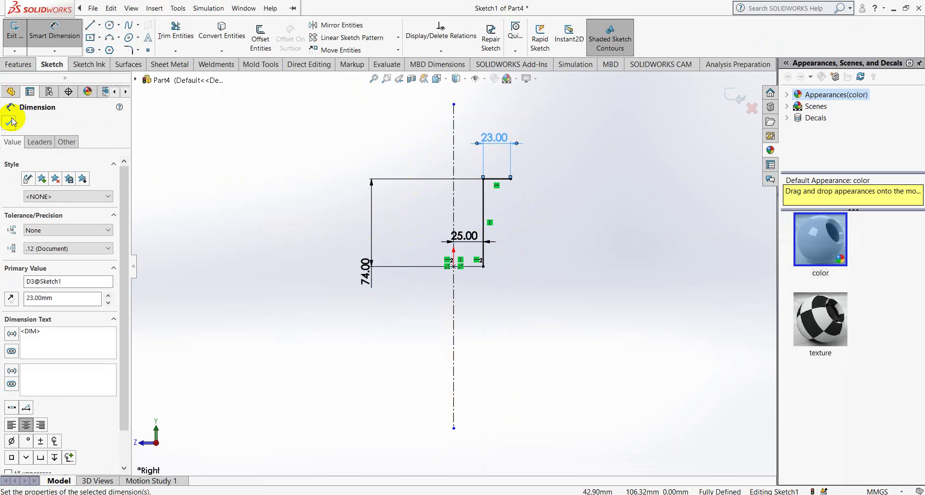
left_click(8, 123)
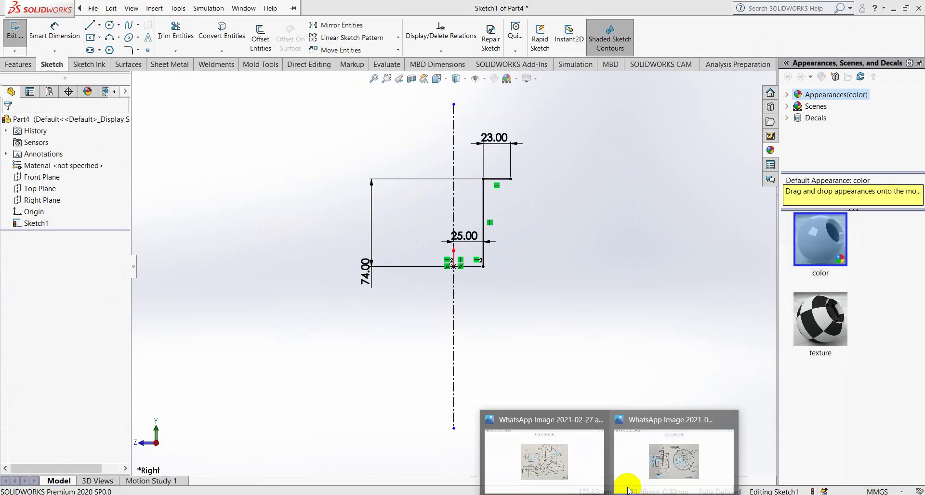
- Erase all old ink, then mark the flange's inner step and the 30 dimension
left_click(657, 455)
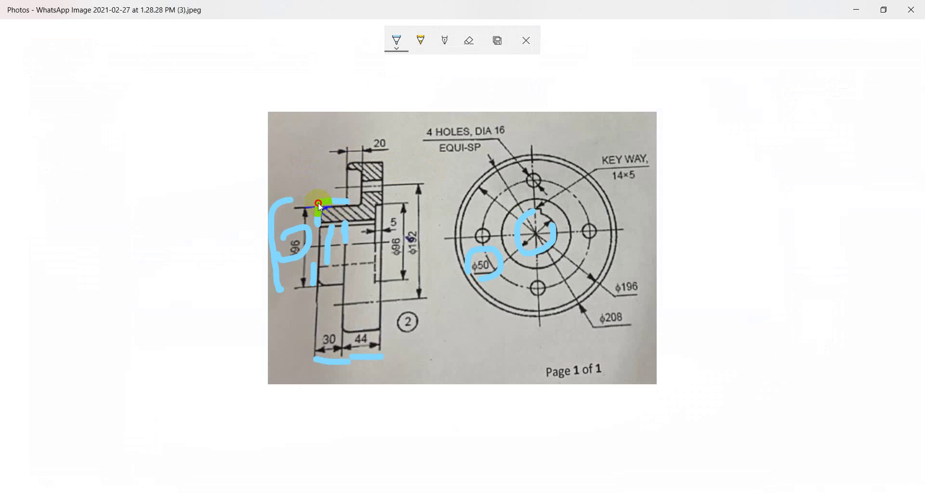
left_click_drag(325, 212, 348, 199)
left_click(498, 40)
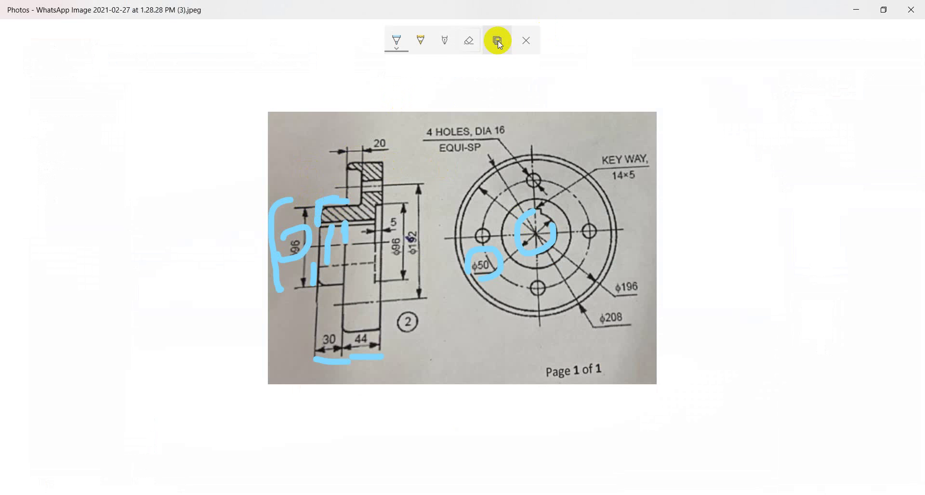
left_click(474, 53)
left_click(467, 75)
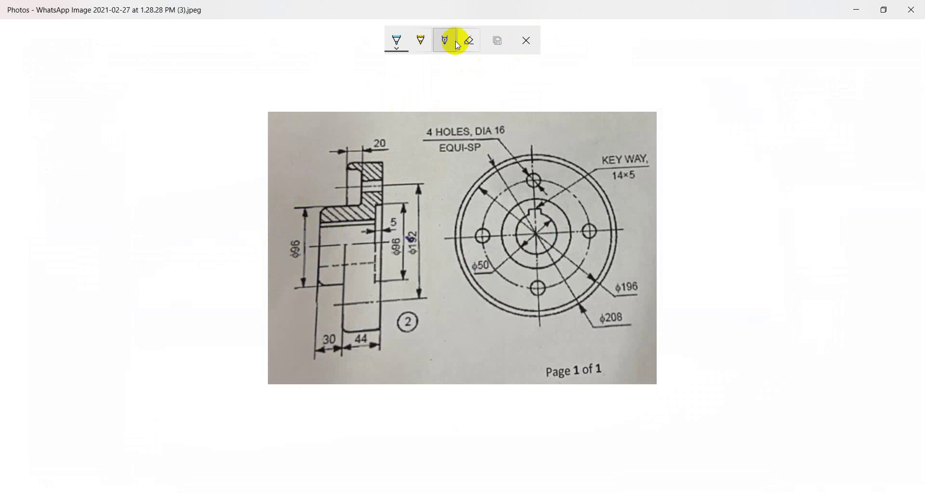
left_click_drag(348, 175, 346, 190)
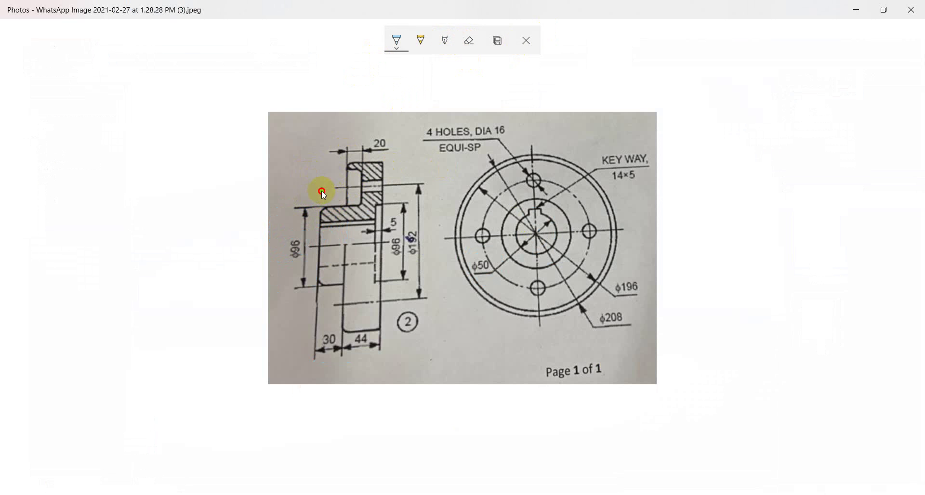
left_click(317, 348)
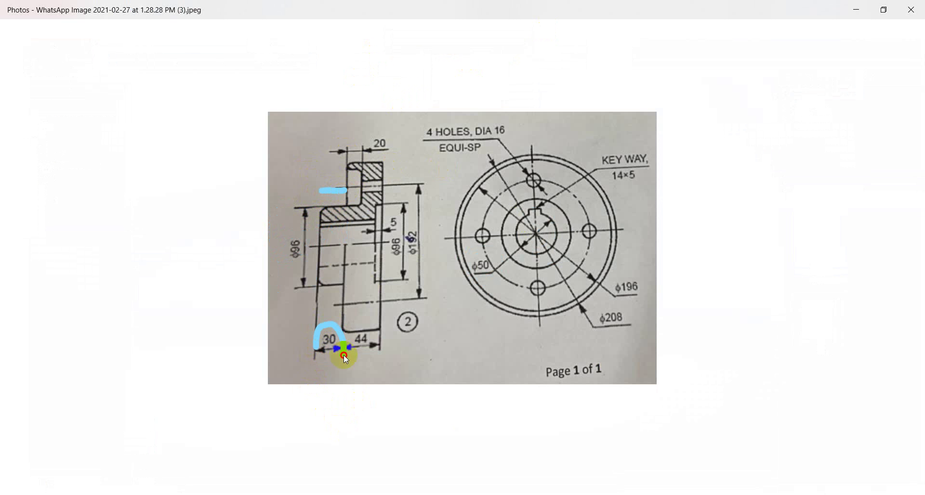
left_click(855, 10)
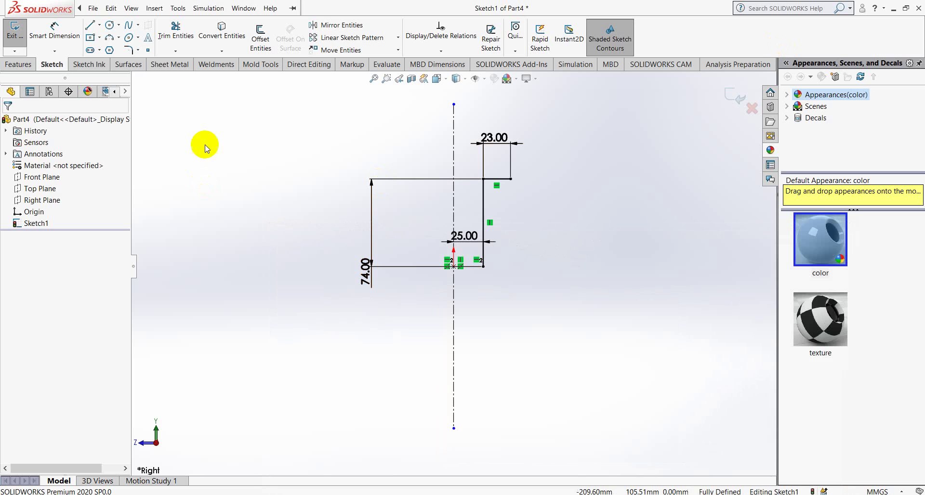
- Draw a 30 mm vertical line down from the 23.00 line's end, then bring up the reference drawing
left_click(90, 25)
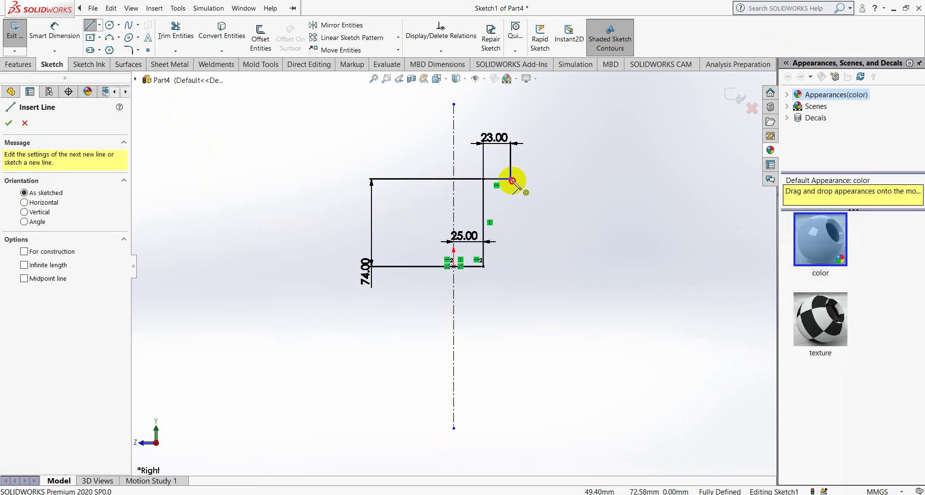
left_click_drag(512, 180, 510, 213)
right_click(511, 213)
left_click(531, 201)
left_click(57, 31)
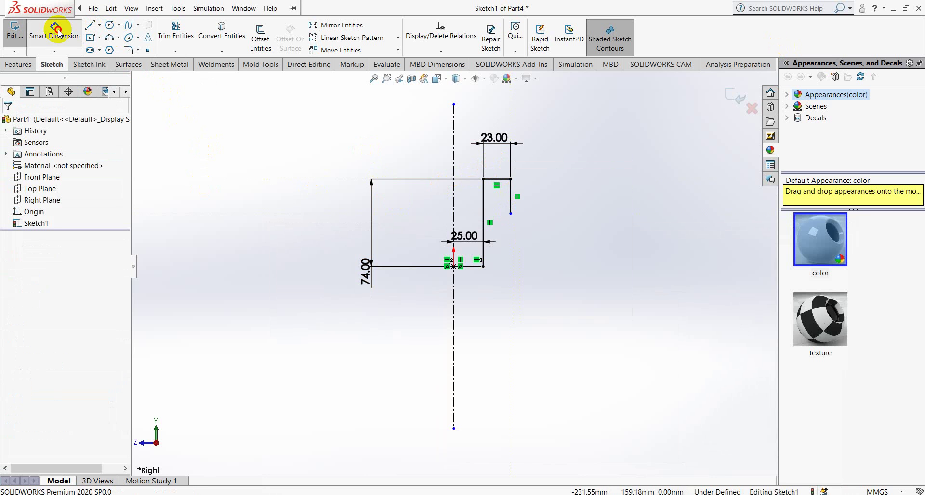
left_click(512, 199)
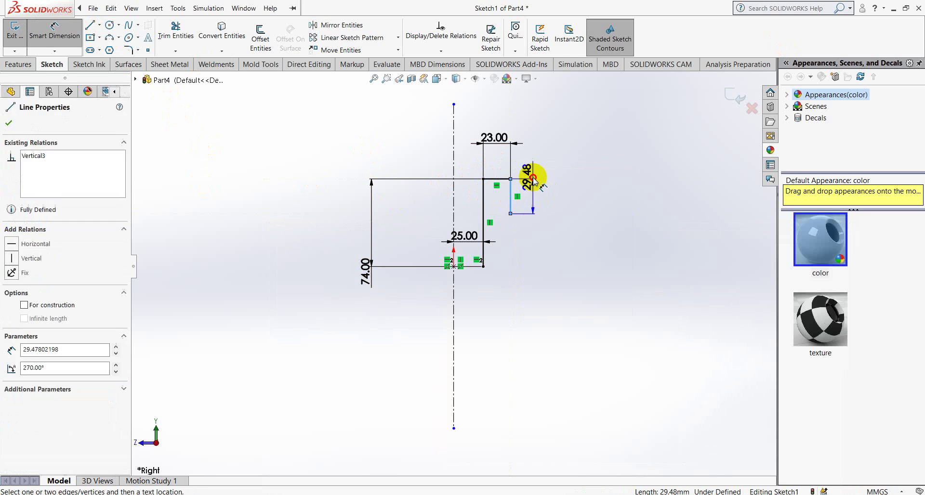
left_click(533, 181)
type("30")
key("Return")
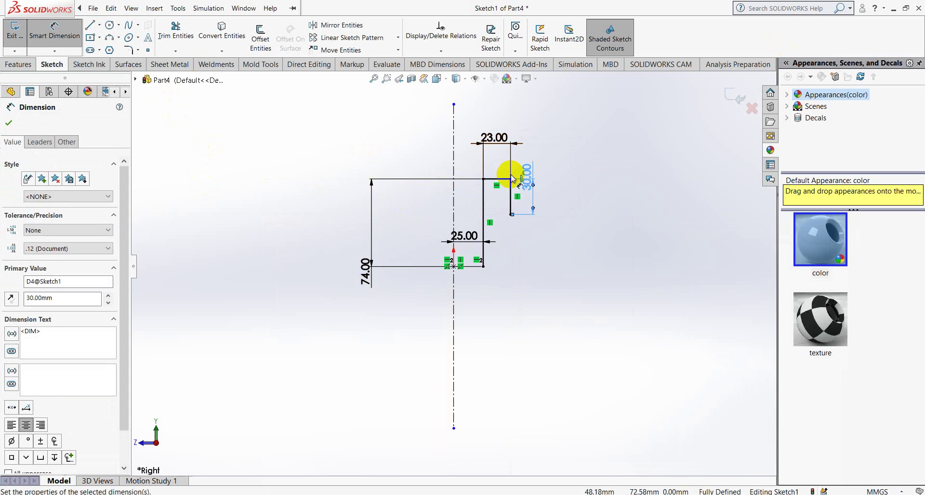
left_click(645, 462)
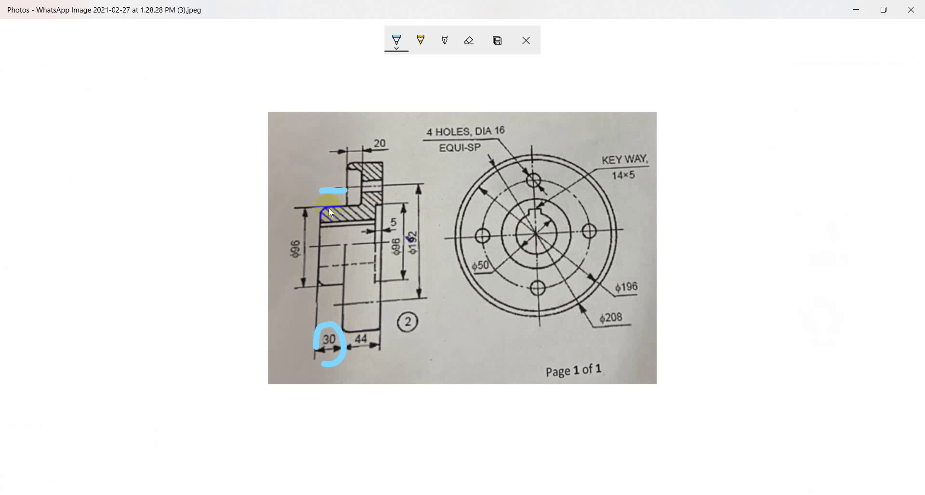
- Erase all existing ink from the reference drawing
left_click_drag(322, 204, 335, 204)
left_click(469, 43)
left_click(463, 76)
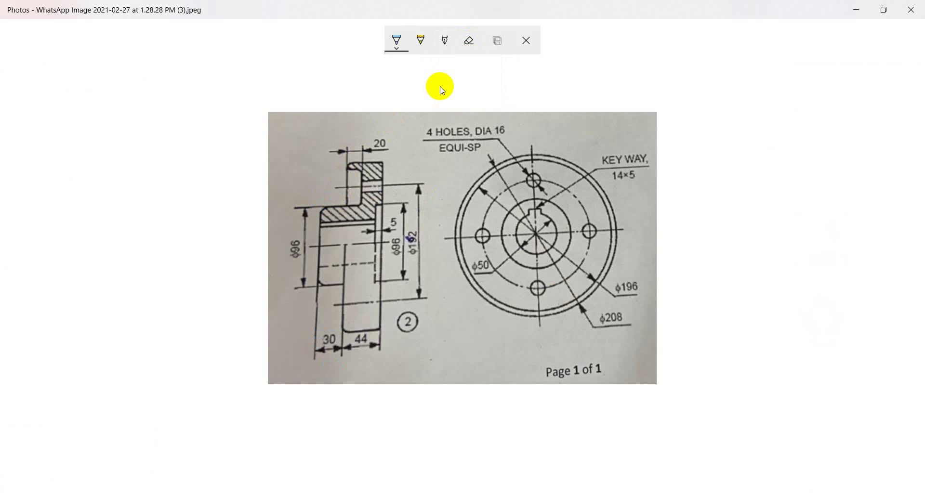
- Ink the section along ϕ192, beside ϕ96, over the hatched corner and around ϕ208
mouse_move(348, 167)
left_mouse_down()
mouse_move(340, 163)
mouse_move(337, 199)
left_mouse_up()
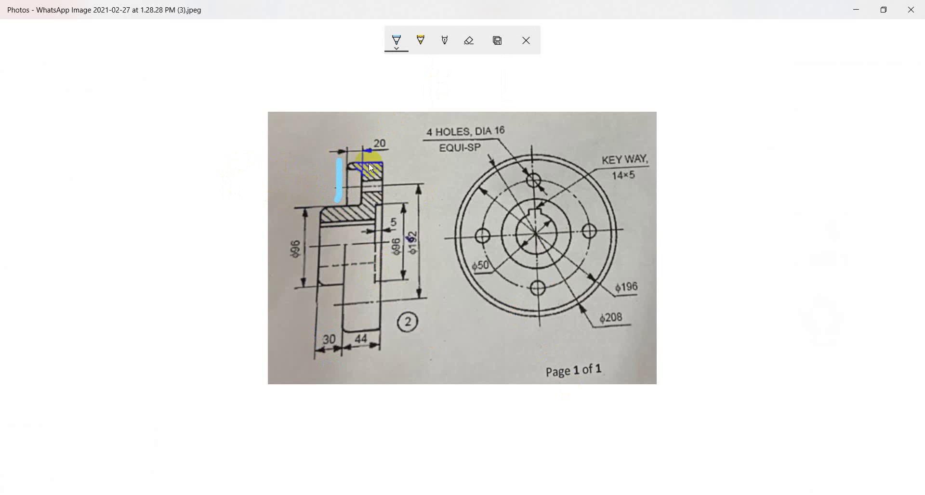
left_click_drag(400, 155, 404, 278)
left_click_drag(406, 339, 406, 341)
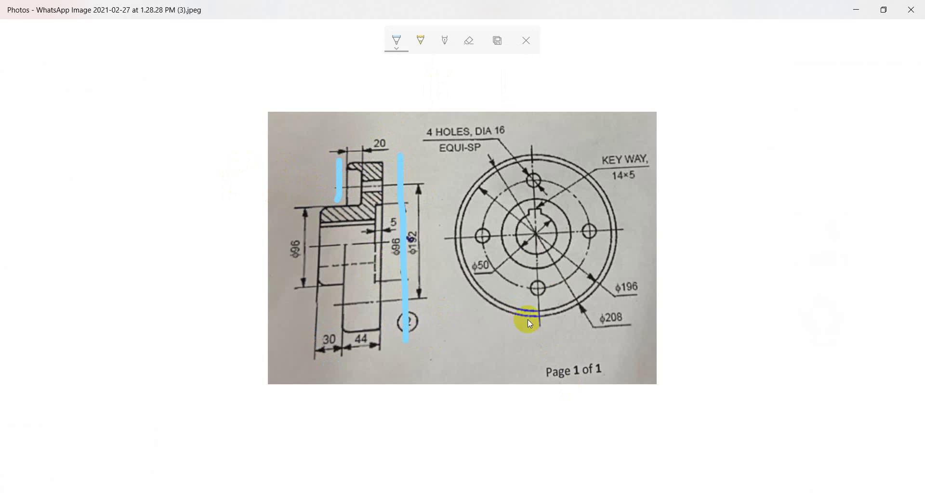
left_click_drag(283, 207, 276, 252)
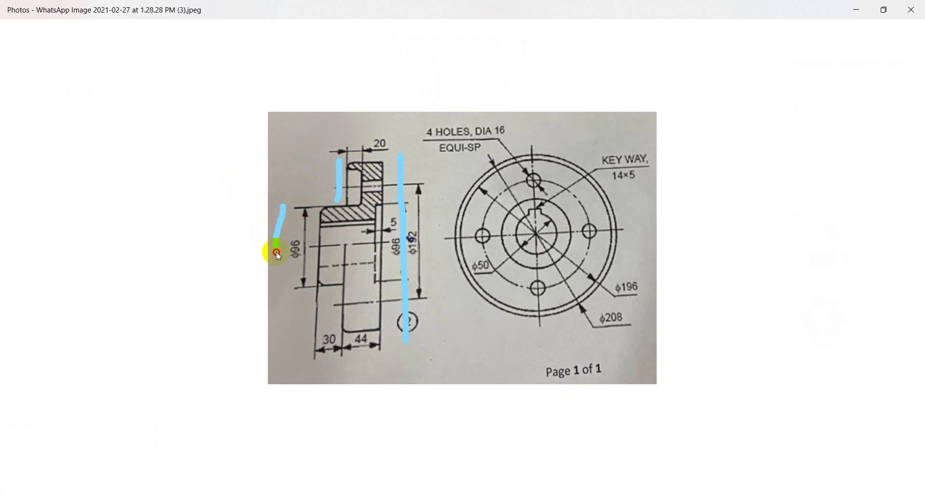
left_click_drag(320, 224, 327, 217)
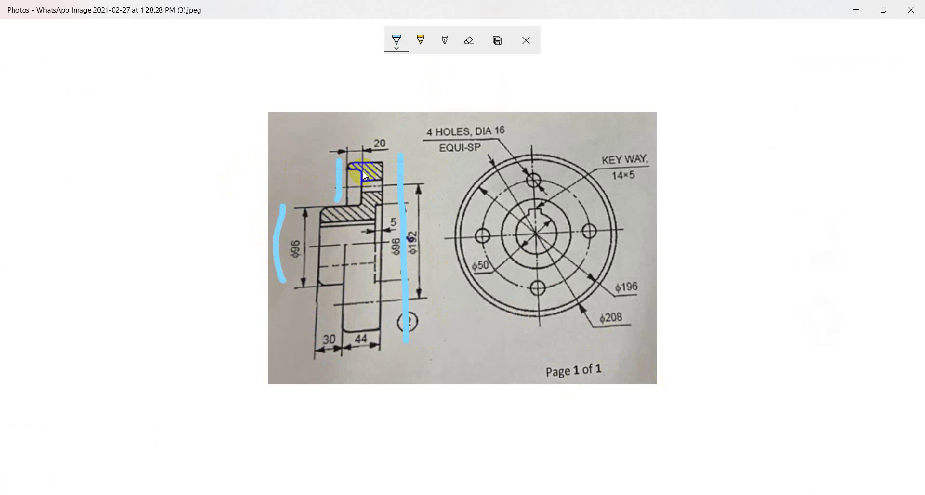
mouse_move(586, 333)
left_mouse_down()
mouse_move(616, 308)
mouse_move(586, 331)
left_mouse_up()
- Sketch a horizontal line right from the 30.00 line's lower end and dimension it 56
left_click(856, 9)
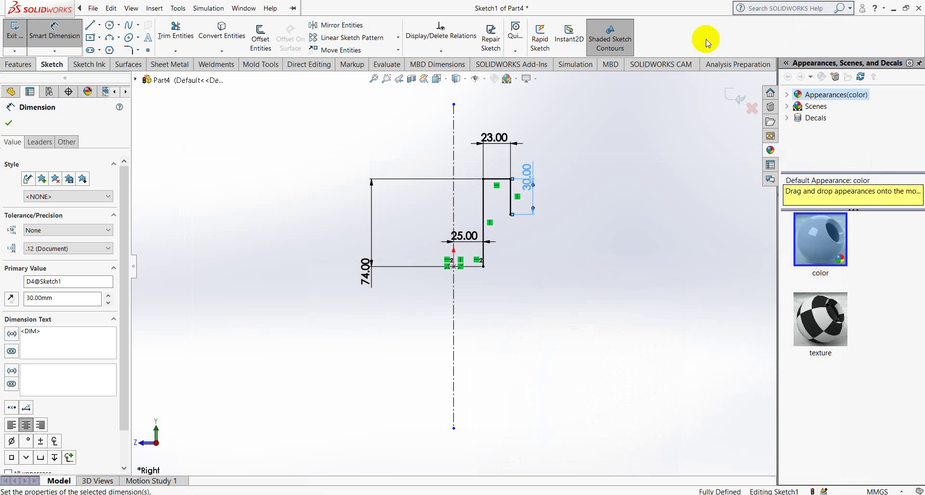
left_click(90, 25)
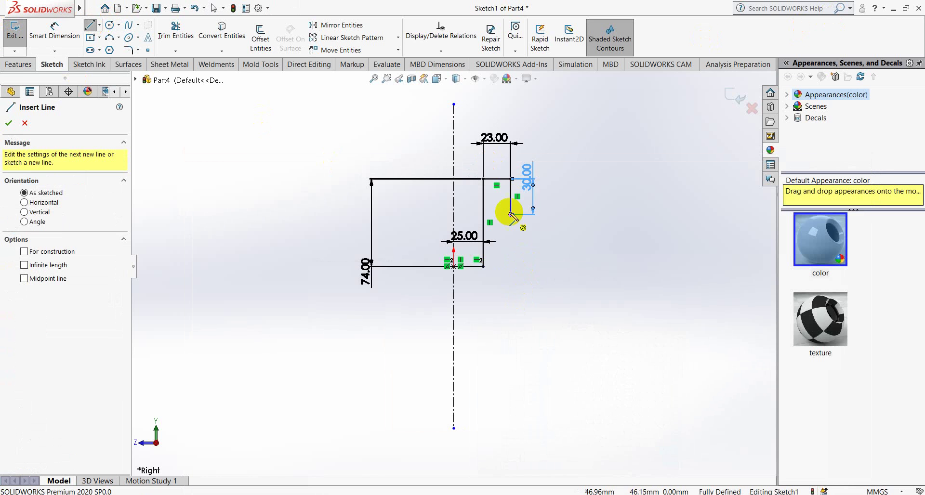
left_click(512, 216)
left_click(599, 215)
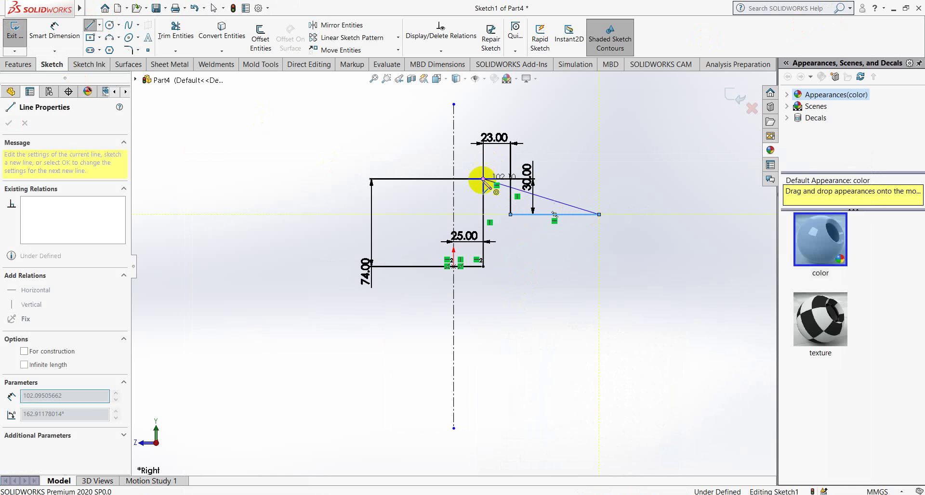
left_click(55, 29)
left_click(554, 215)
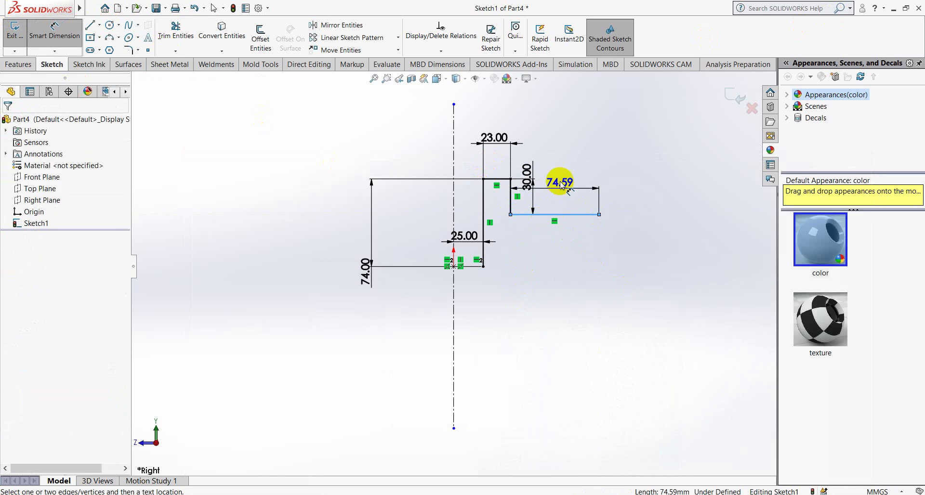
left_click(559, 183)
type("6")
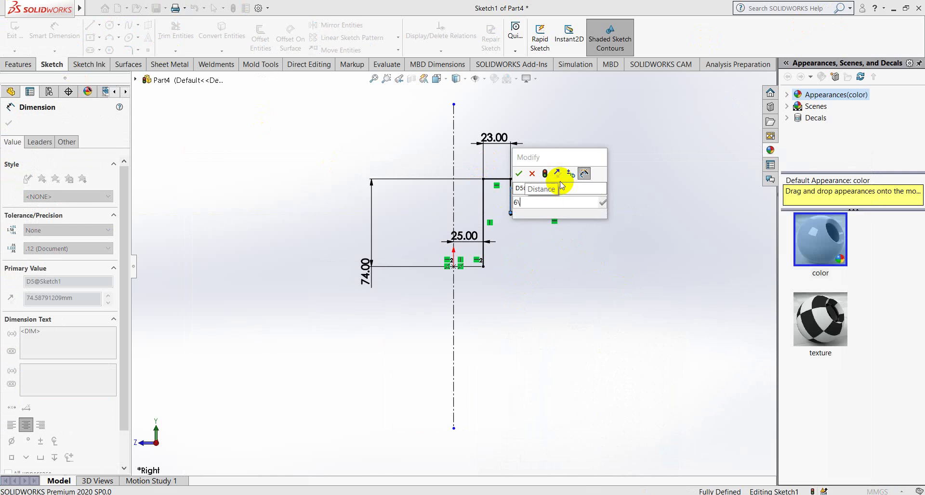
type("56")
key("Return")
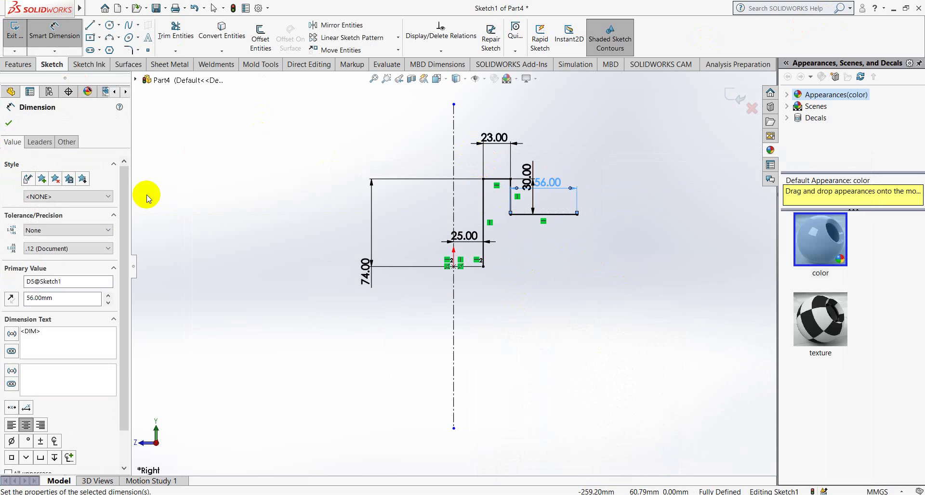
left_click(9, 123)
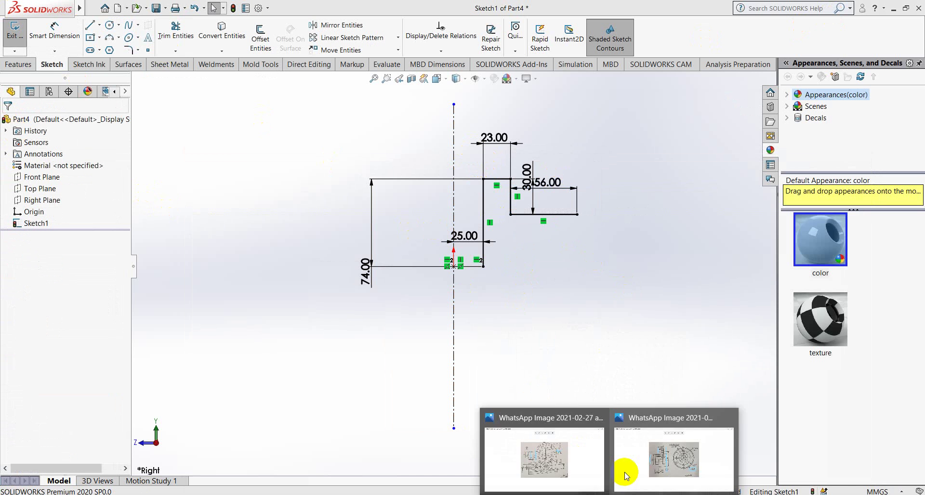
- Trace the flange section's top edge and a vertical edge in ink on the drawing
left_click(640, 459)
left_click_drag(342, 159, 376, 159)
left_click_drag(337, 348, 351, 347)
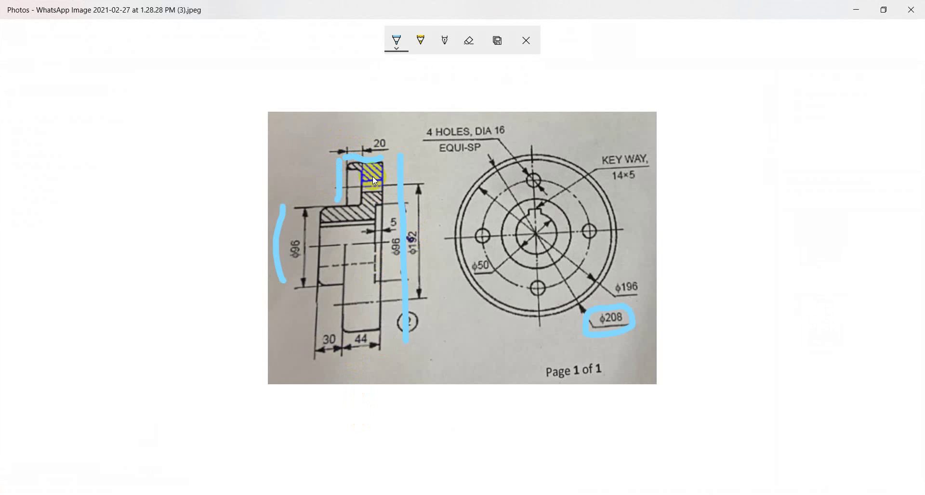
mouse_move(388, 158)
left_mouse_down()
mouse_move(393, 193)
mouse_move(374, 208)
left_mouse_up()
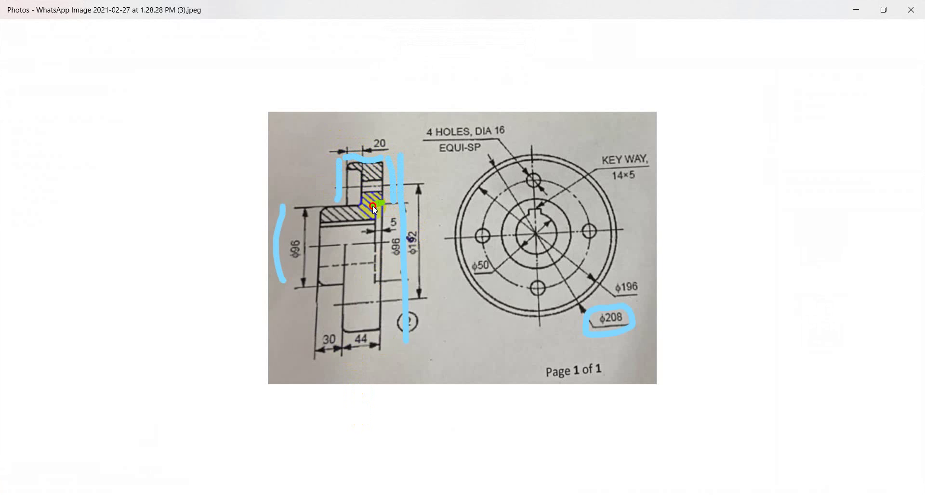
left_click(857, 9)
- Draw a 44 vertical line down from the 56.00 end, then lines back left toward the hub
left_click(89, 25)
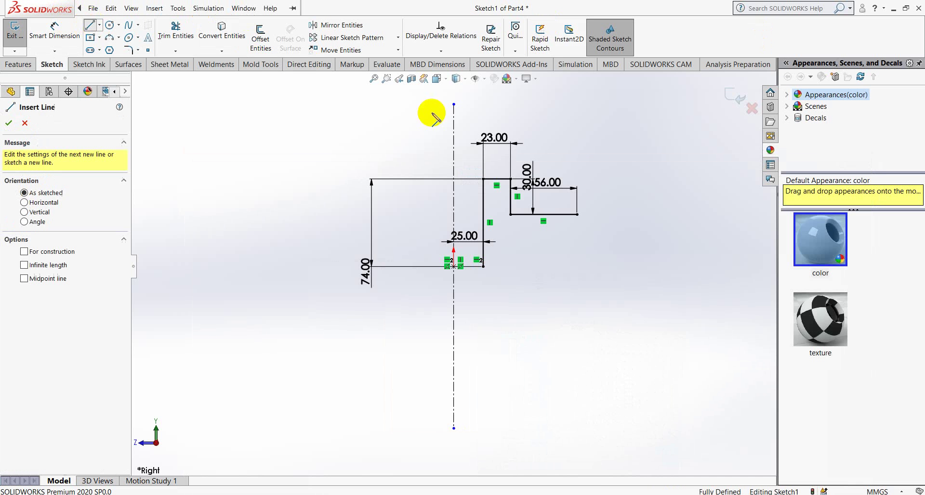
left_click(577, 215)
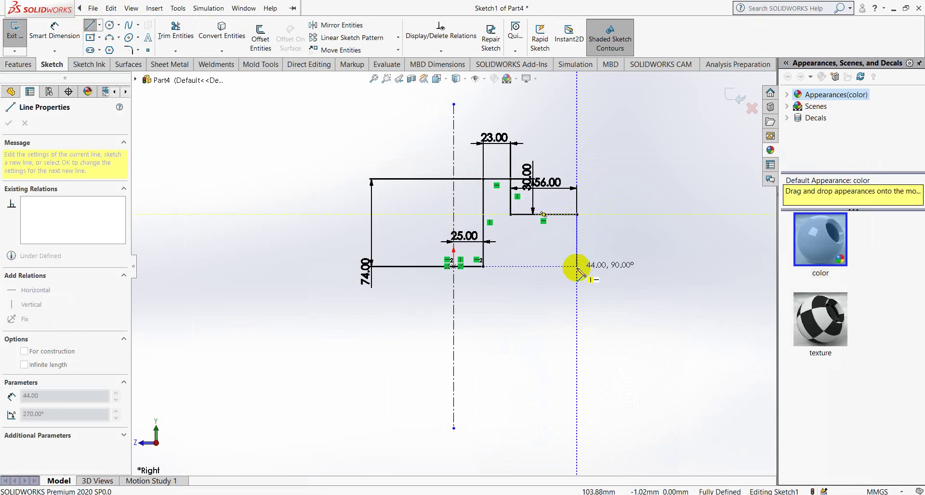
left_click(577, 267)
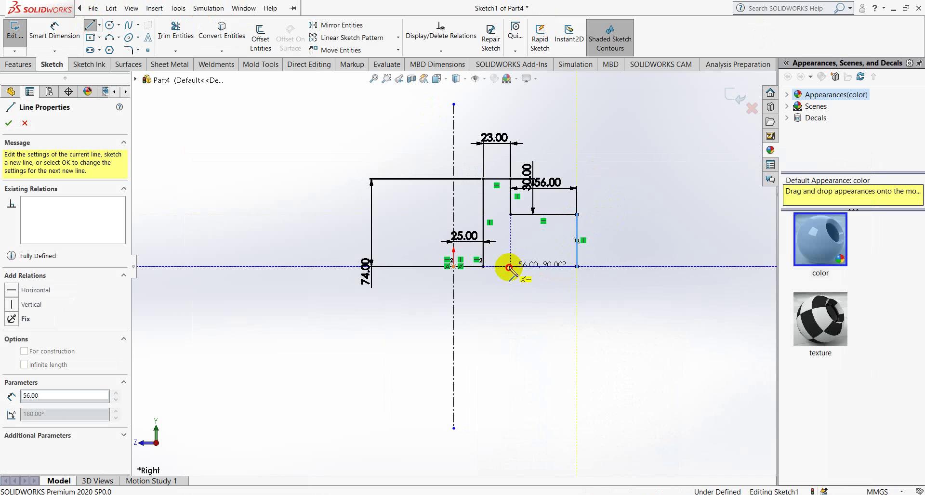
left_click(511, 266)
left_click(484, 253)
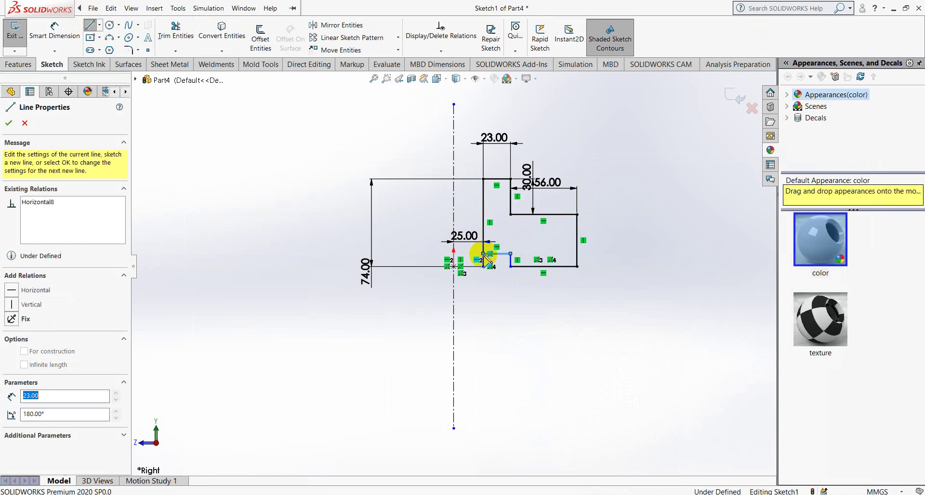
right_click(483, 254)
left_click(516, 258)
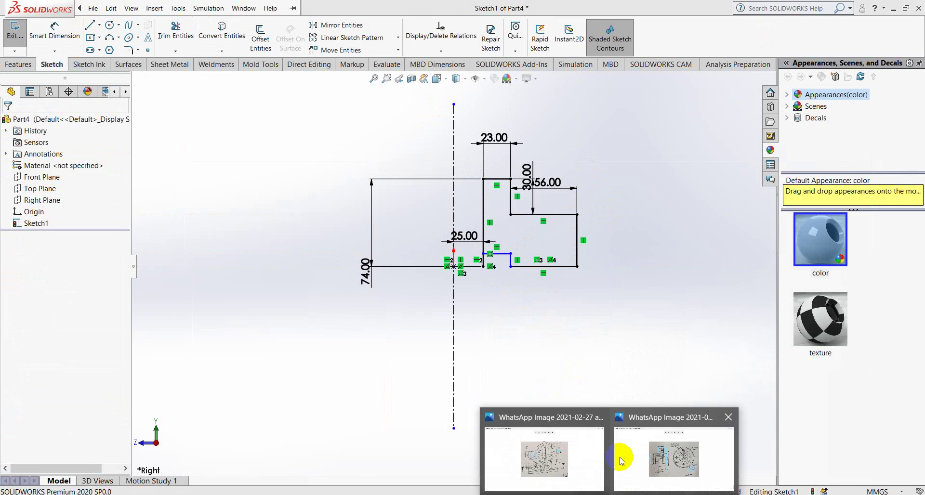
- Ink over the hatched hub step and the 5 dimension on the reference drawing
left_click(636, 455)
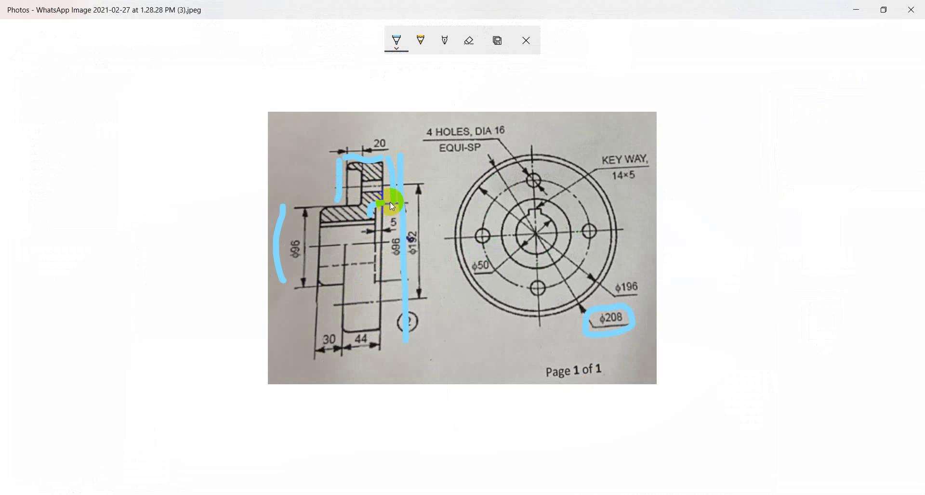
left_click(389, 205)
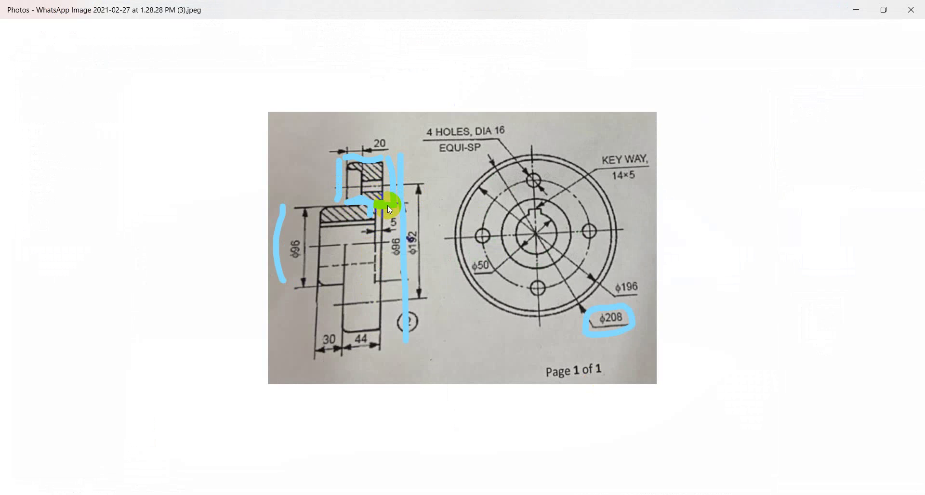
left_click_drag(388, 206, 362, 211)
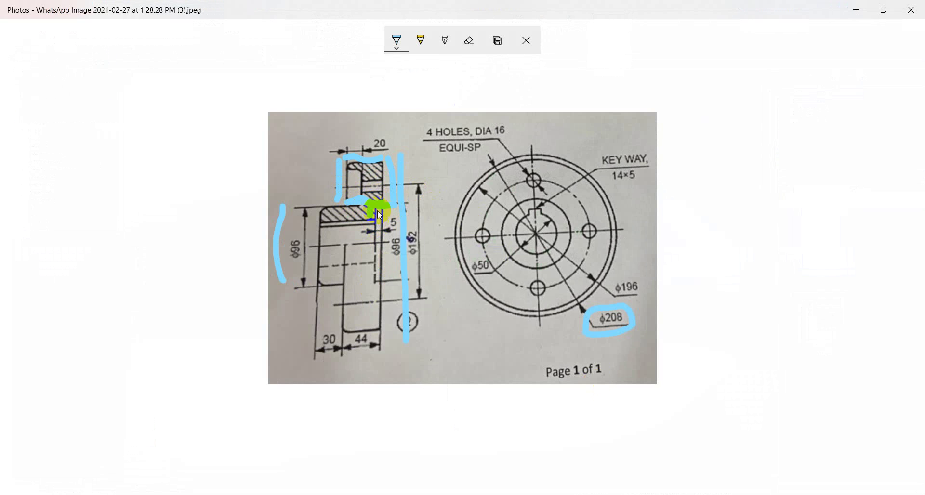
left_click_drag(394, 230, 388, 212)
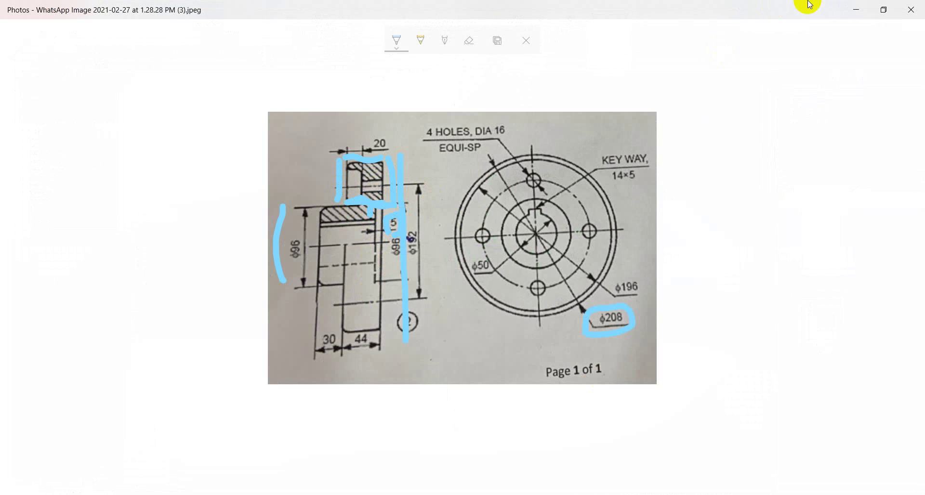
left_click(856, 14)
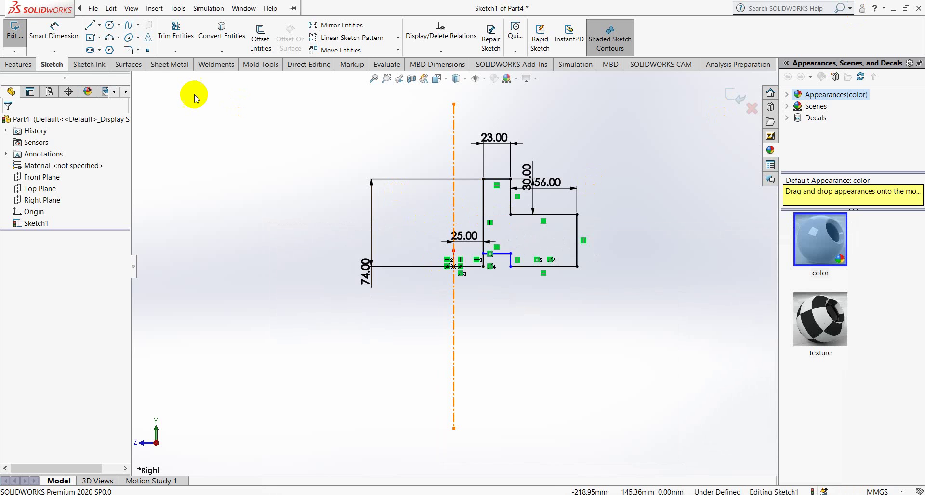
- Dimension the short step line at 5.00
left_click(74, 27)
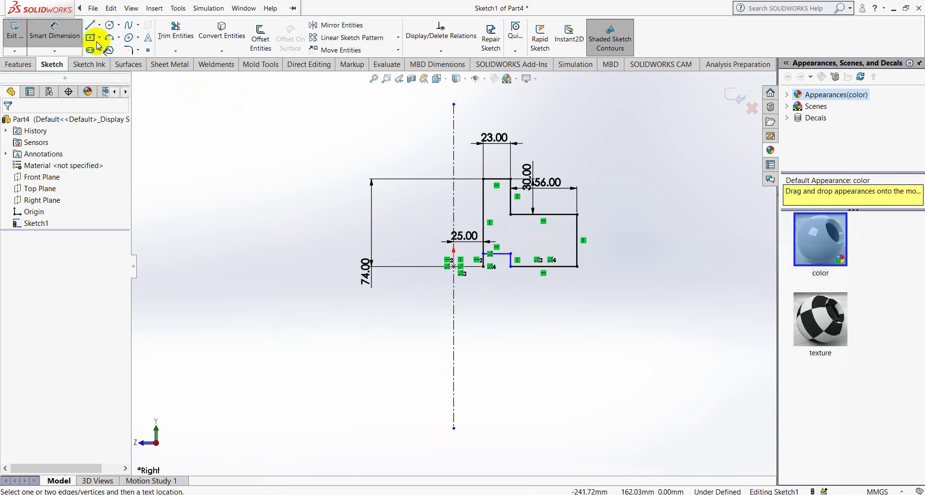
left_click(510, 259)
left_click(531, 260)
key("Return")
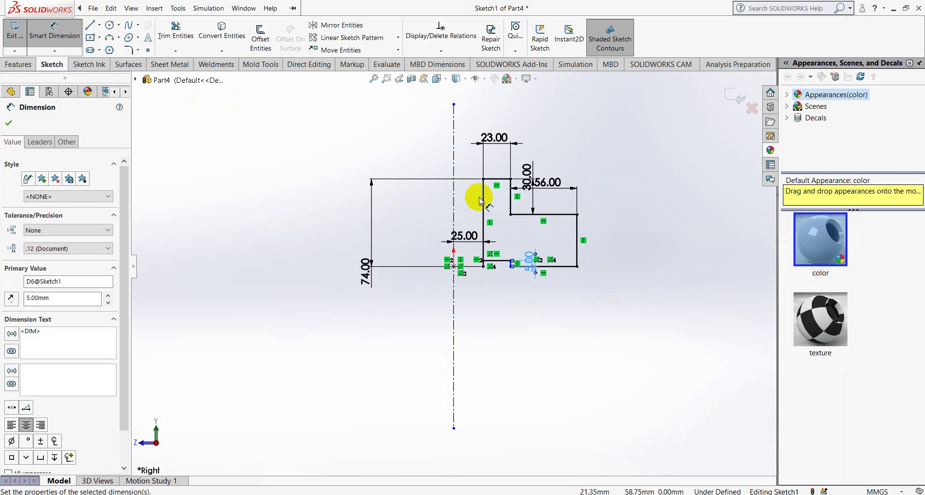
left_click(111, 8)
- Trim away the leftover left segment, accepting removal of its 74.00 dimension
left_click(344, 93)
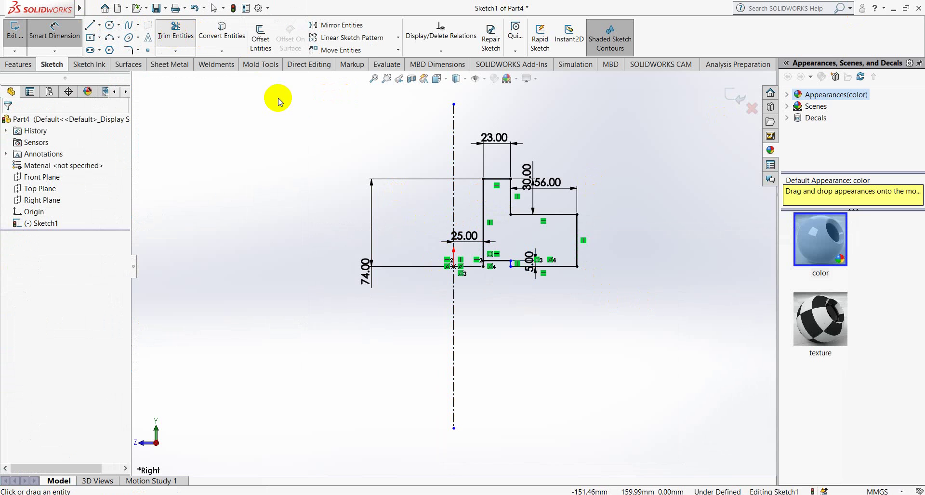
scroll(486, 266, "down", 3)
left_click(481, 266)
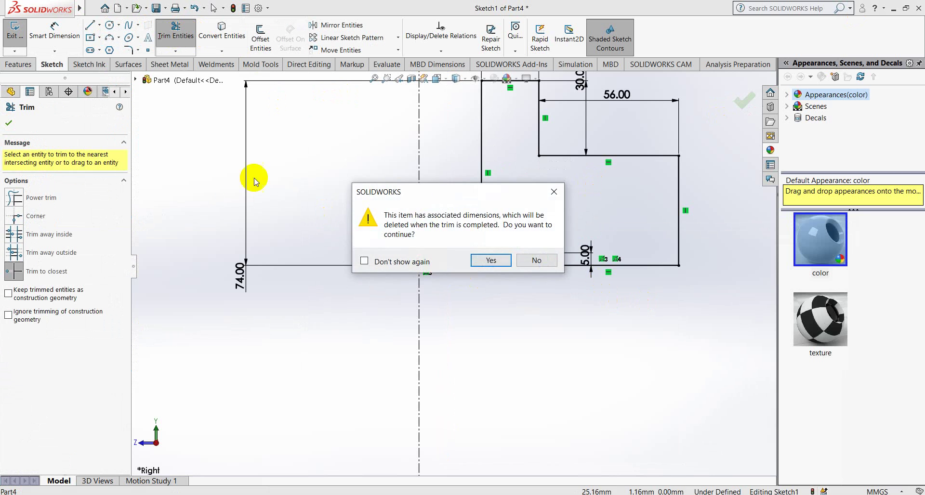
left_click(479, 260)
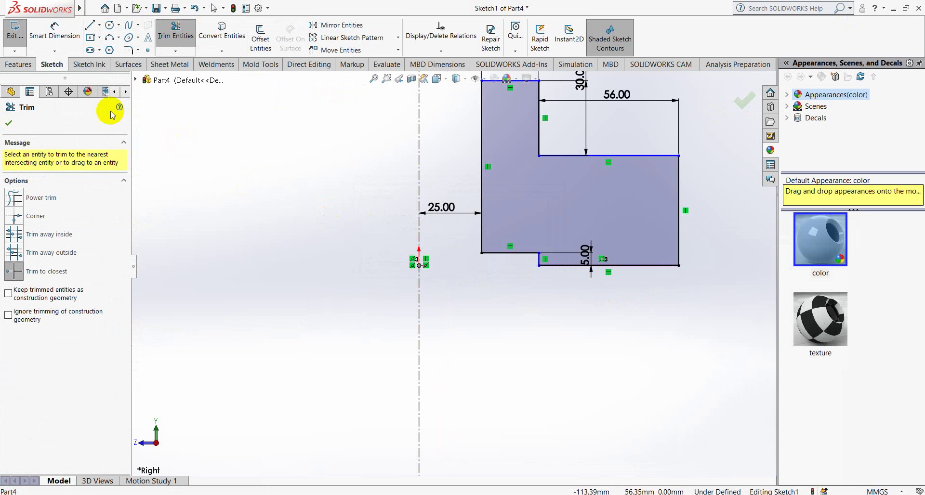
left_click(9, 123)
- Dimension the profile's bottom edge at 23.00 and select the top edge for filleting
key("f")
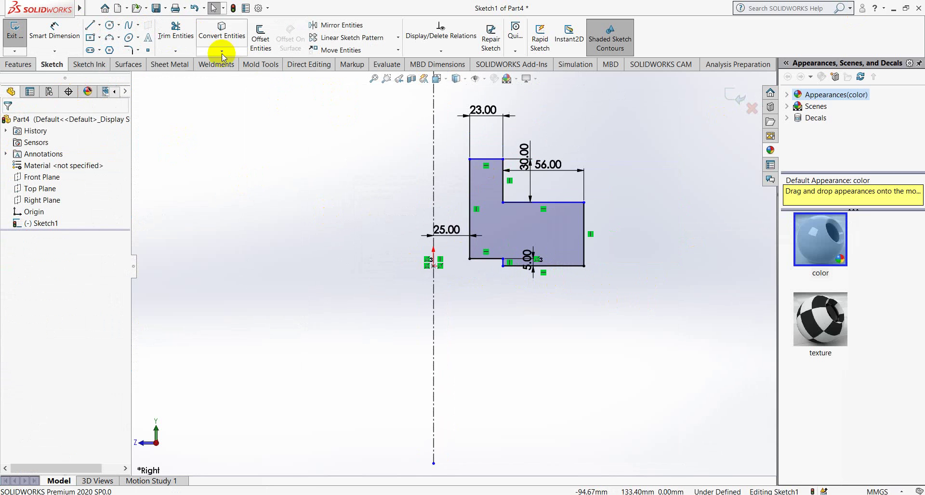
left_click(55, 34)
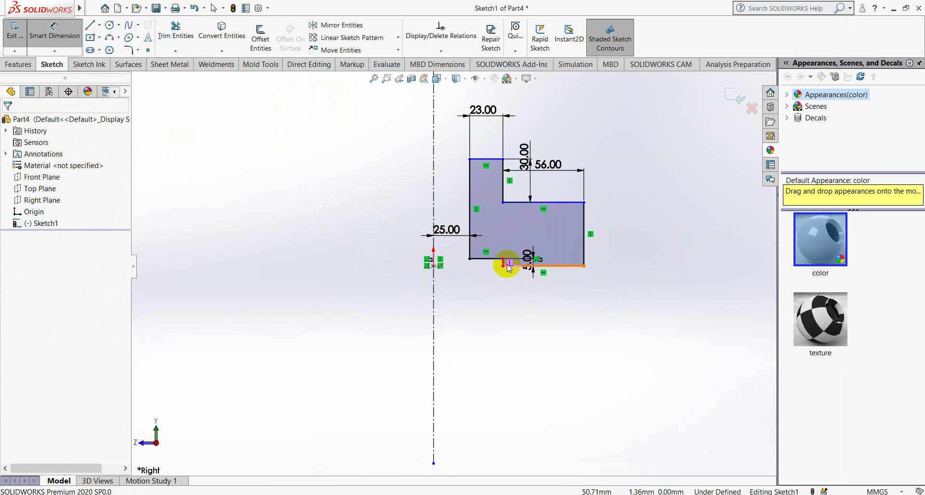
left_click(501, 264)
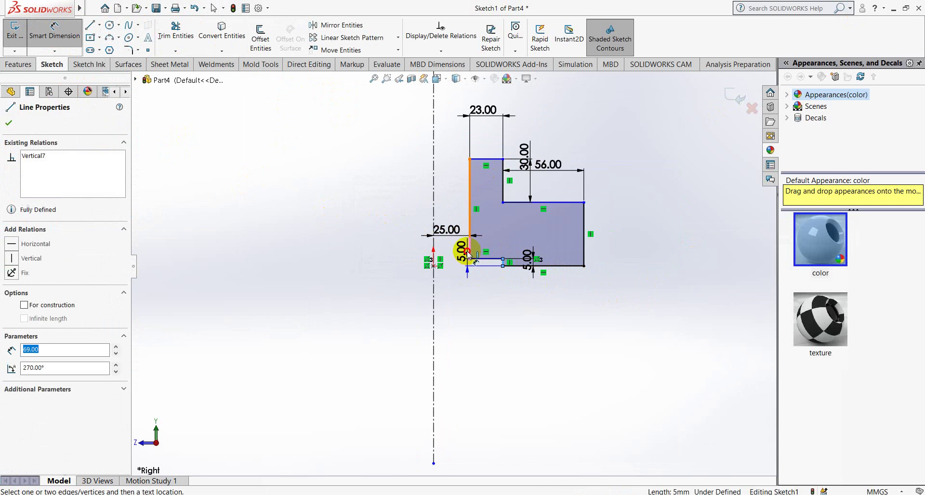
left_click(484, 290)
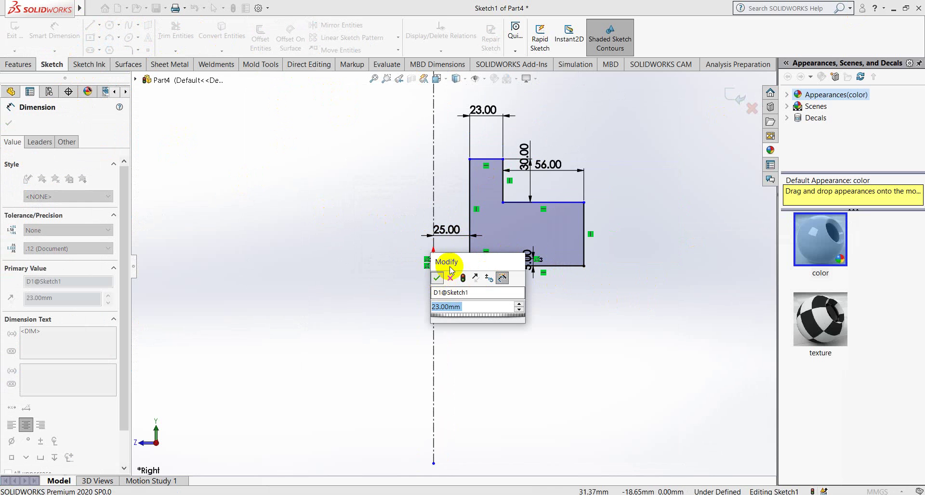
left_click(438, 273)
scroll(482, 164, "down", 2)
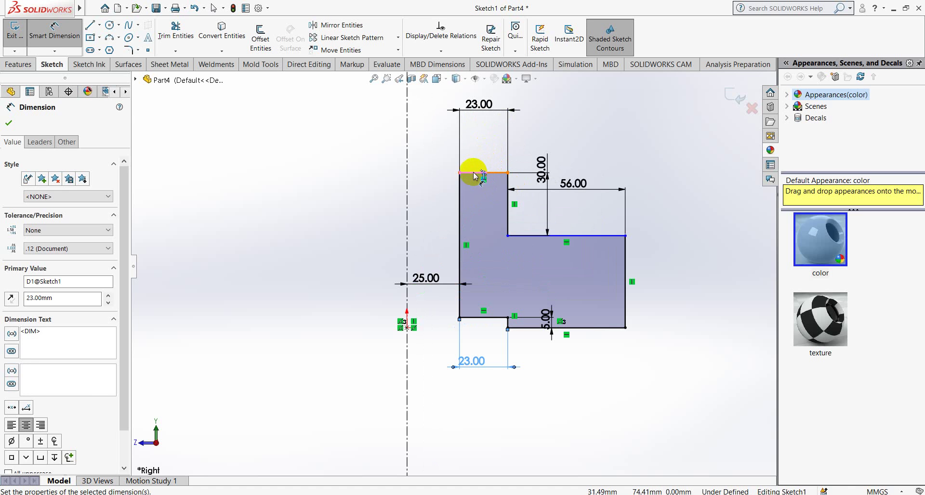
left_click(477, 172)
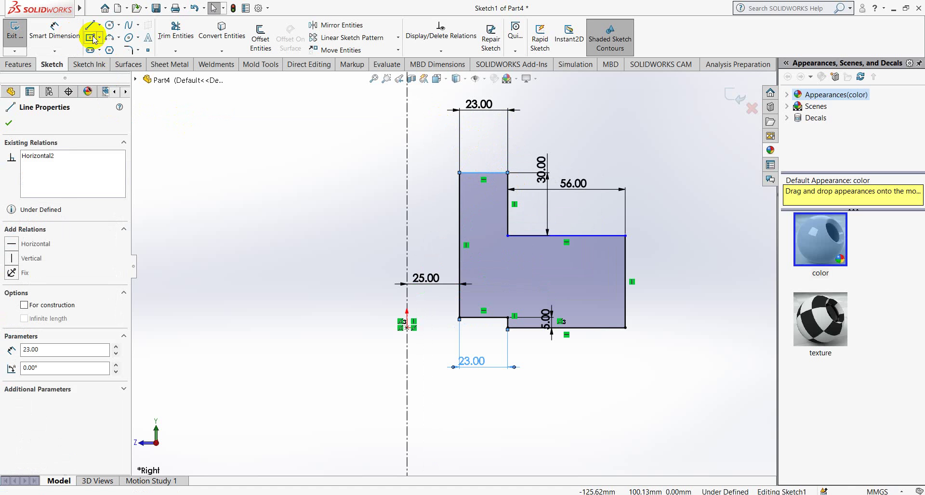
left_click(129, 50)
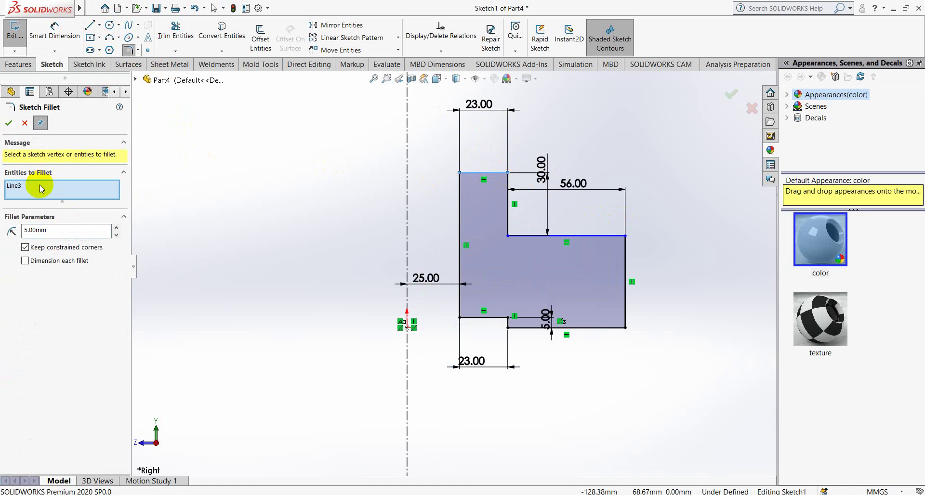
- Round the top inner corner and right step corner with 5 mm sketch fillets
left_click(15, 186)
key("Delete")
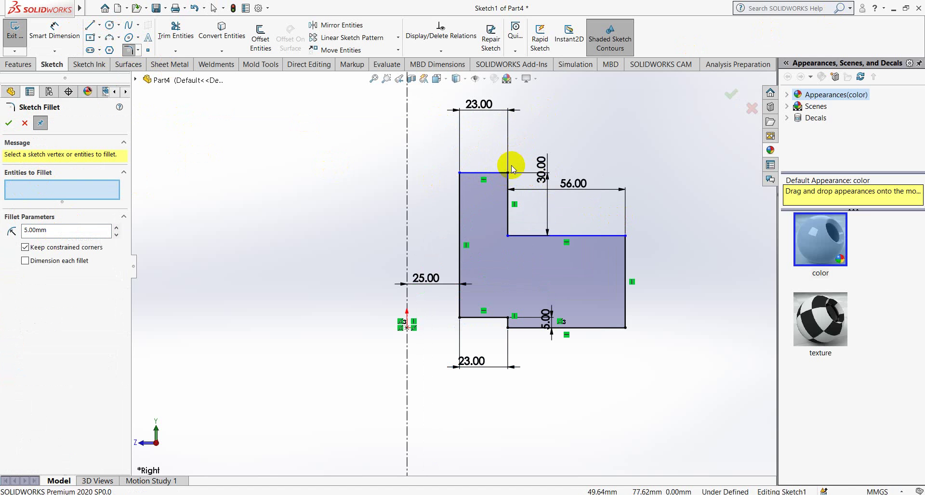
left_click(508, 173)
left_click(626, 236)
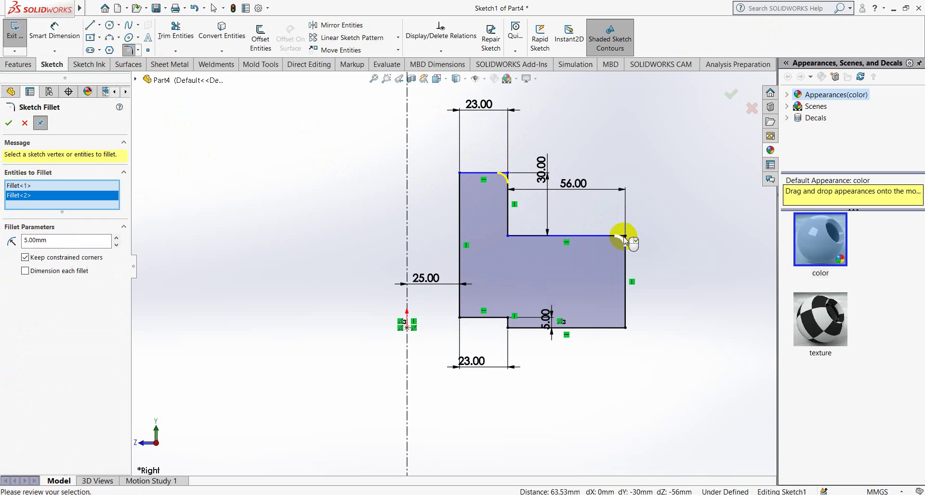
left_click(731, 92)
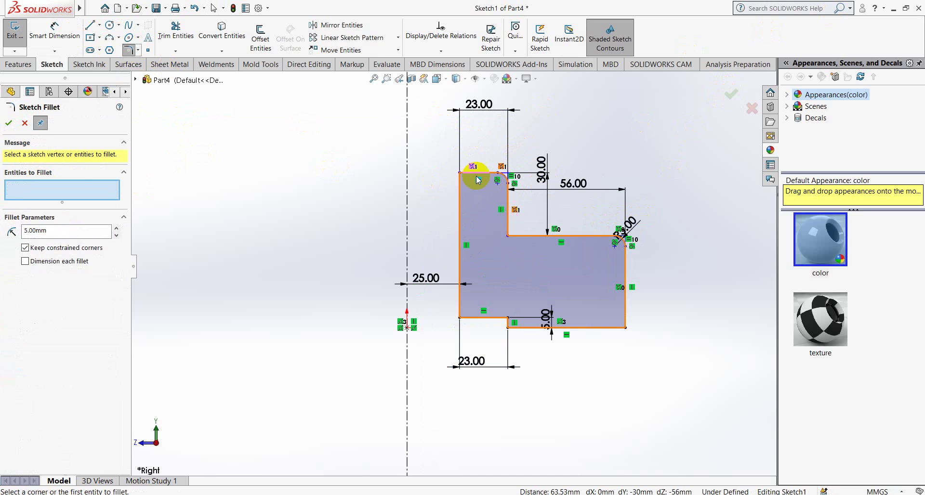
left_click(9, 123)
- Revolve the profile 360° about the centerline into the flange solid
left_click(18, 64)
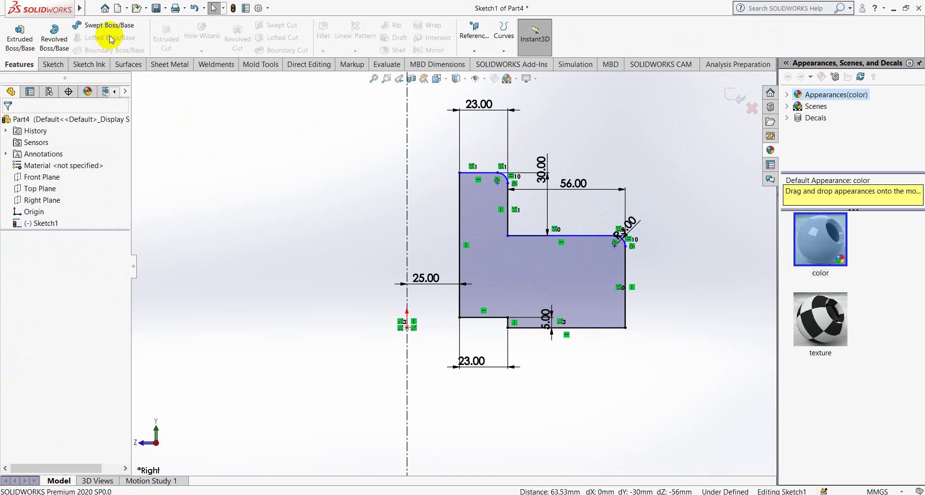
left_click(56, 47)
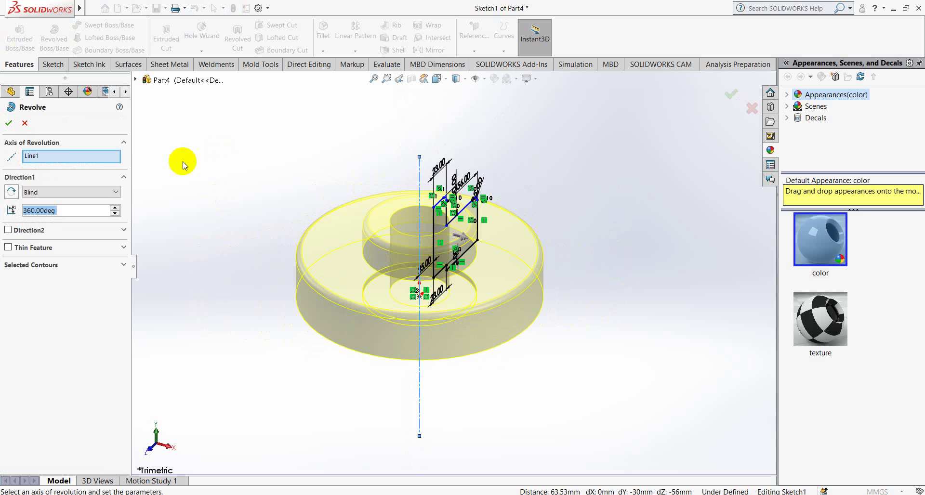
left_click(8, 123)
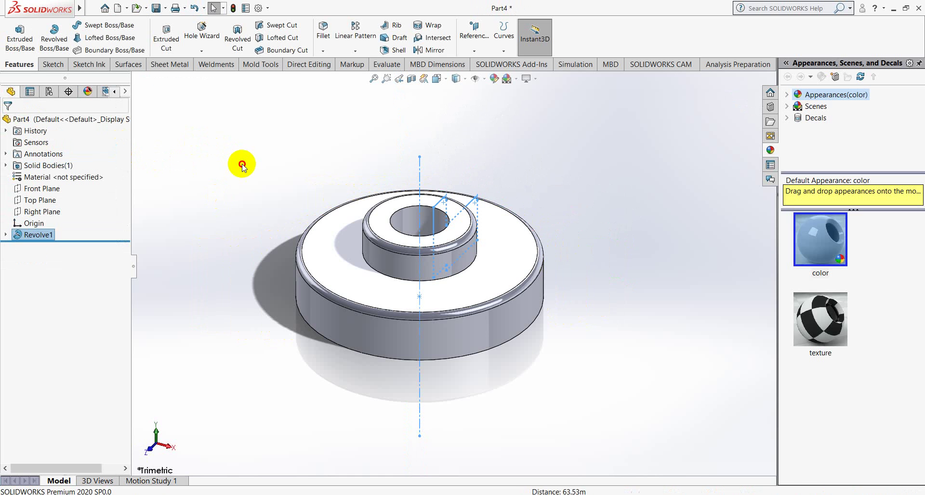
mouse_move(387, 240)
middle_mouse_down()
mouse_move(378, 347)
mouse_move(480, 330)
middle_mouse_up()
- View the flange's front face square-on and start a new sketch on it
right_click(511, 286)
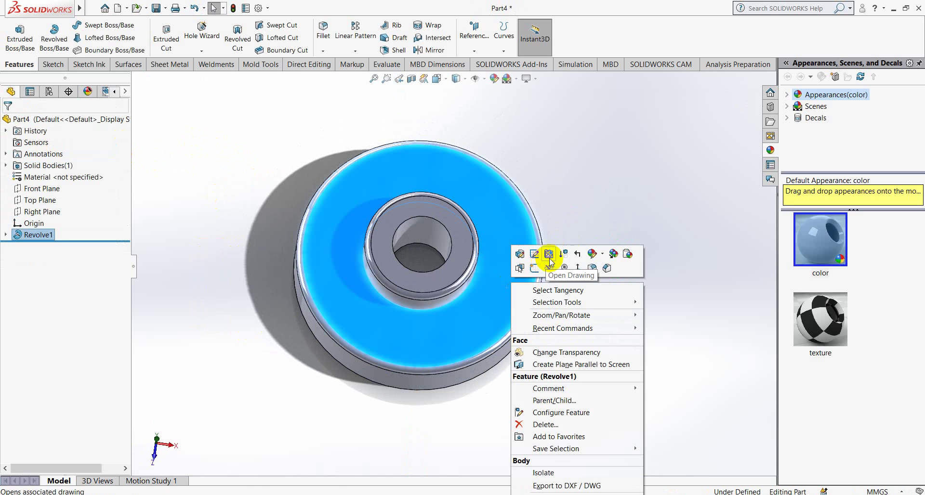
left_click(578, 268)
right_click(556, 204)
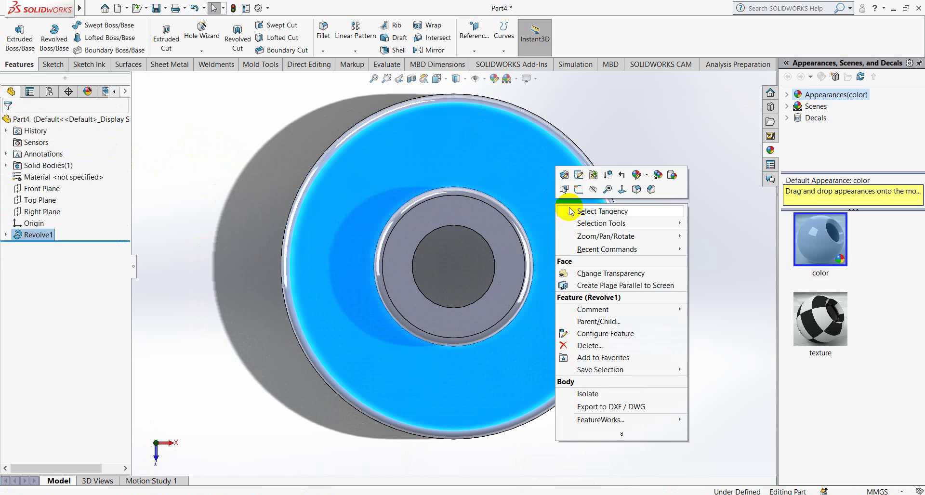
left_click(579, 191)
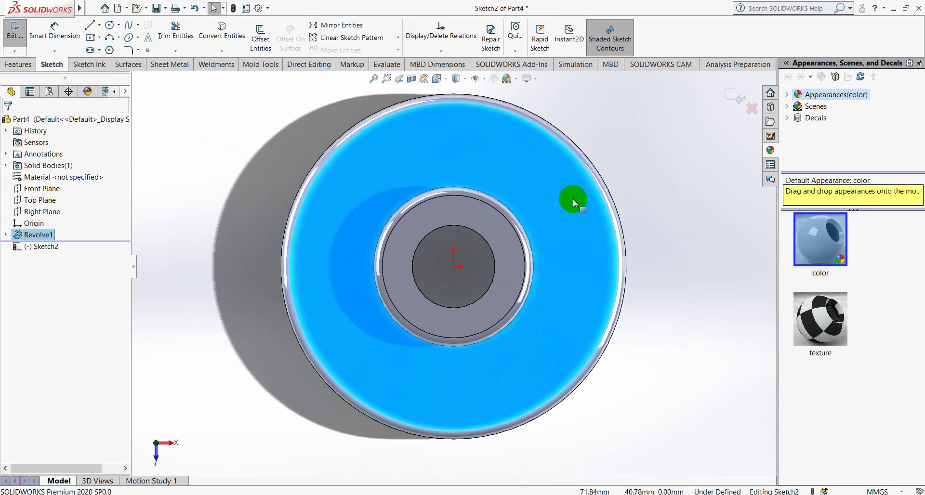
- Draw a vertical centerline from the origin up to the flange's top edge
left_click(99, 25)
left_click(112, 52)
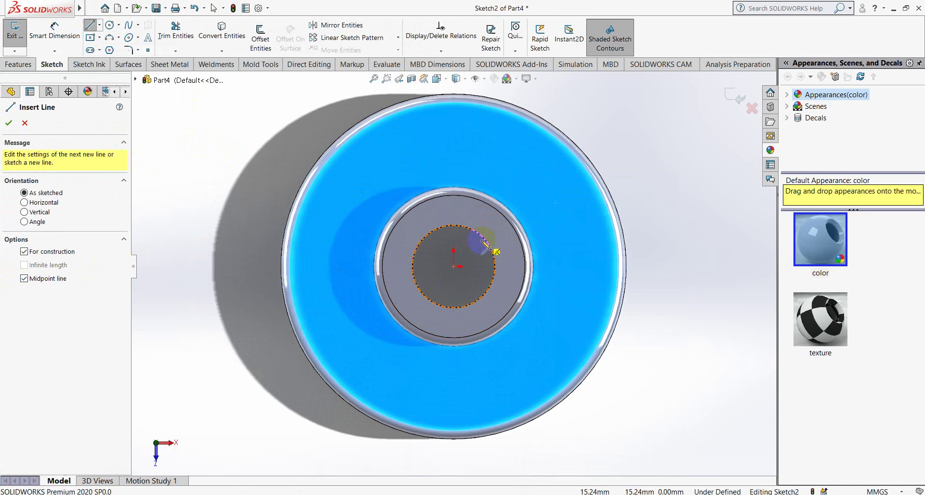
left_click(454, 266)
left_click(454, 88)
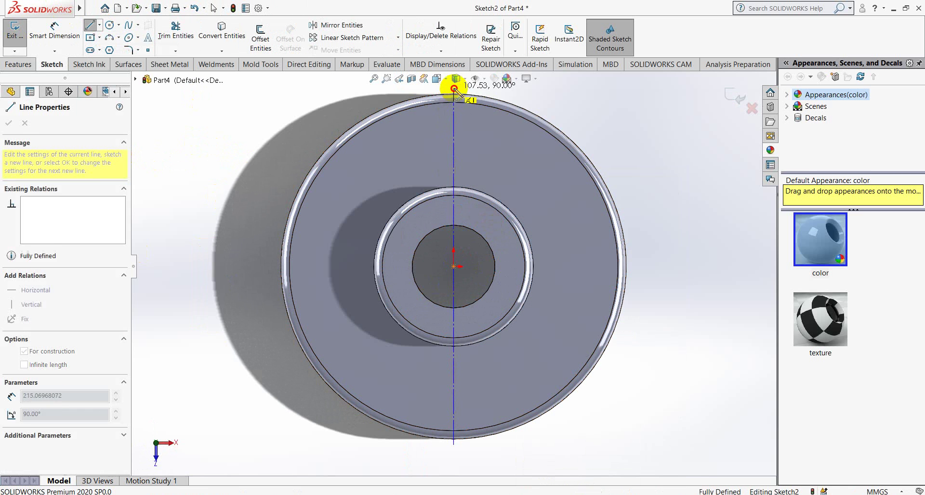
right_click(455, 89)
left_click(469, 96)
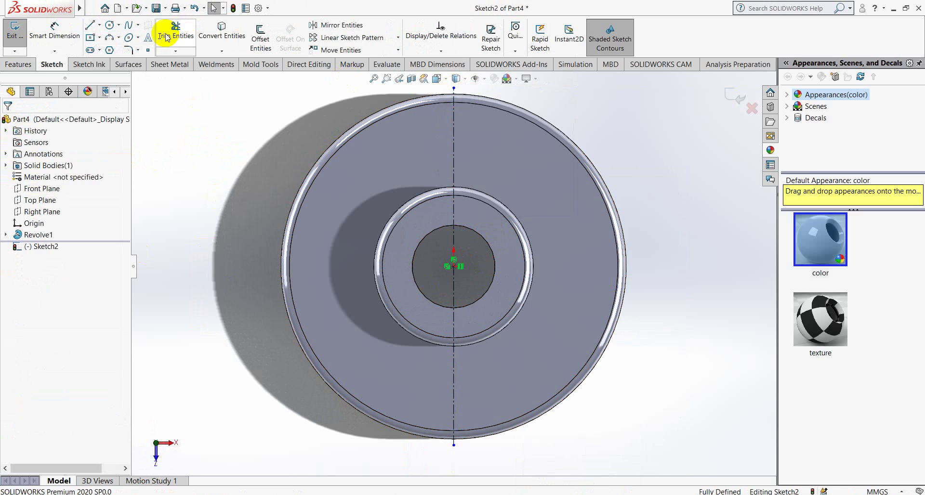
- Add a symmetric centerline through the origin and give it a Horizontal relation
left_click(99, 24)
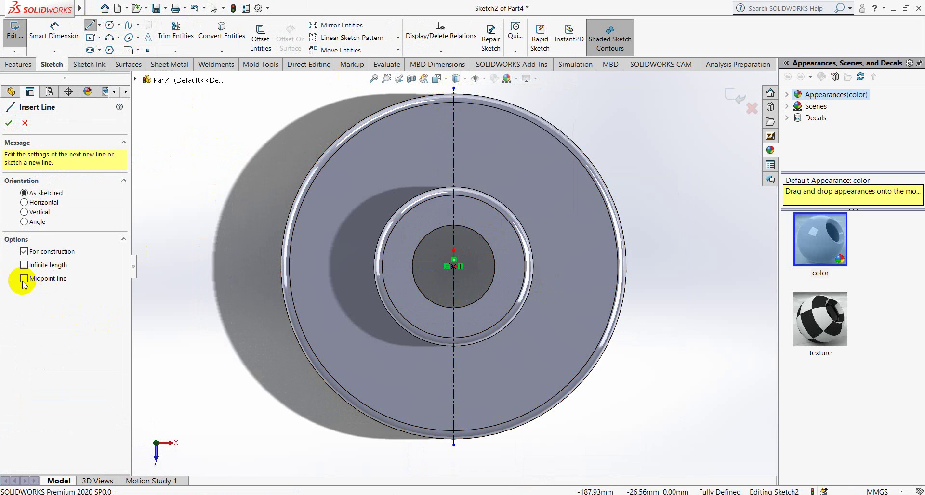
left_click(24, 278)
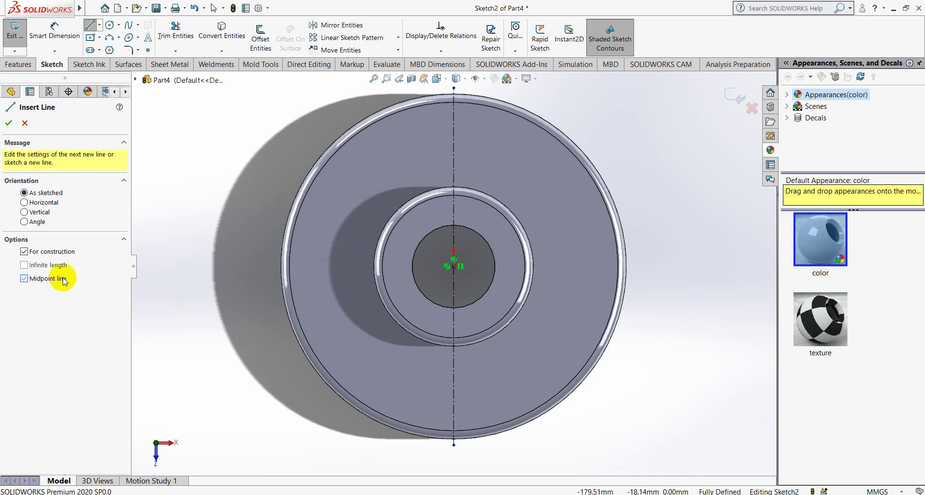
left_click(453, 265)
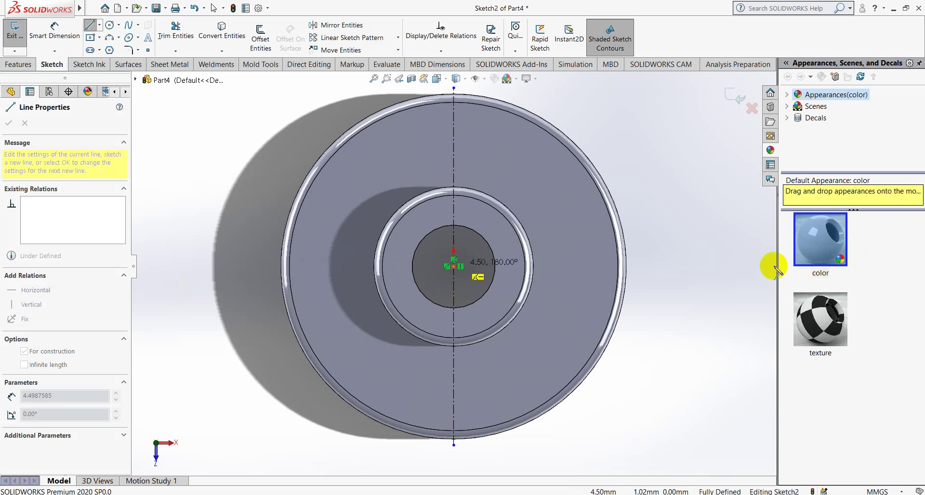
right_click(701, 261)
left_click(714, 262)
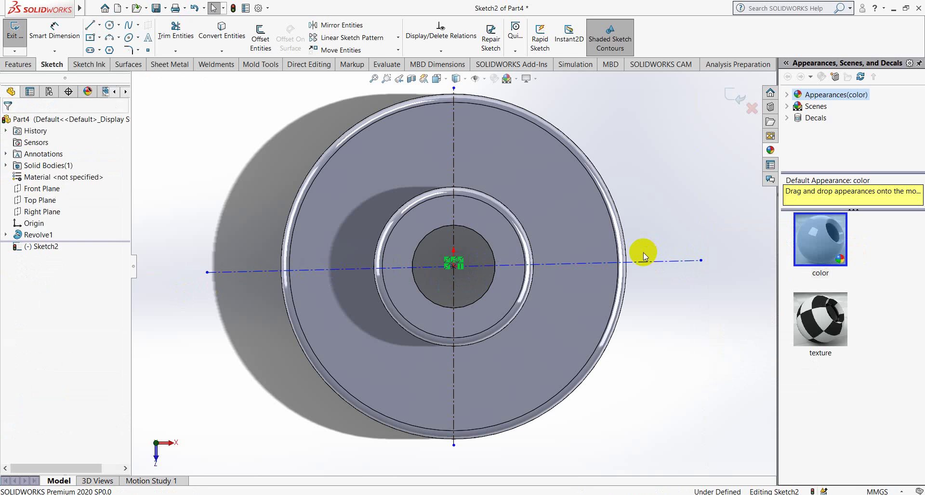
left_click(326, 263)
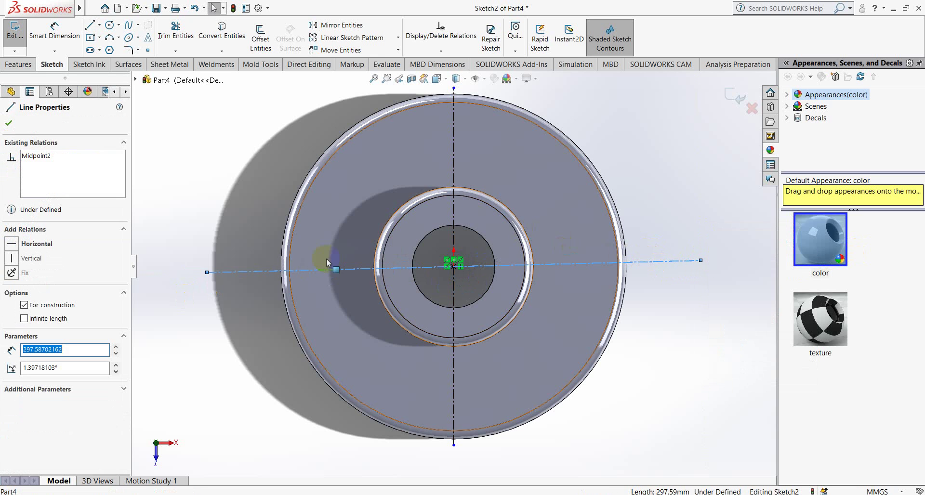
left_click(11, 244)
left_click(9, 124)
- Sketch a large circle centred on the origin near the outer rim
scroll(305, 242, "up", 3)
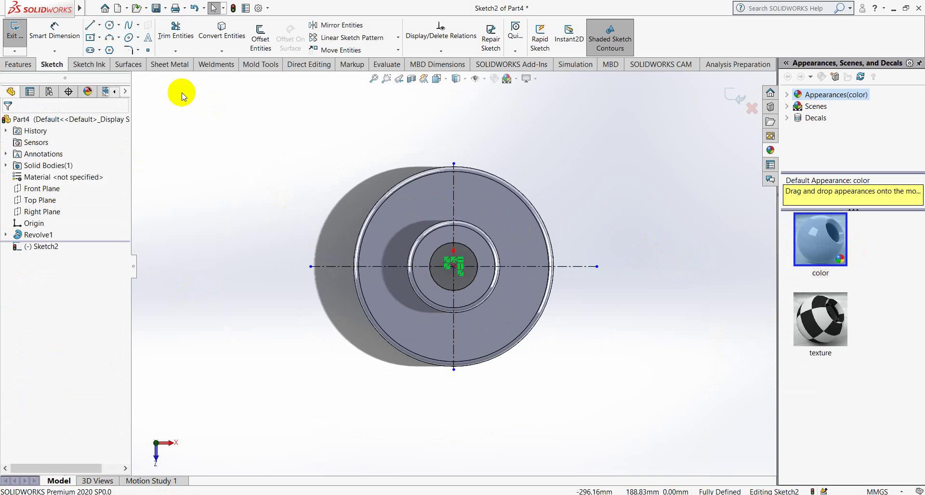
left_click(110, 24)
scroll(425, 261, "down", 3)
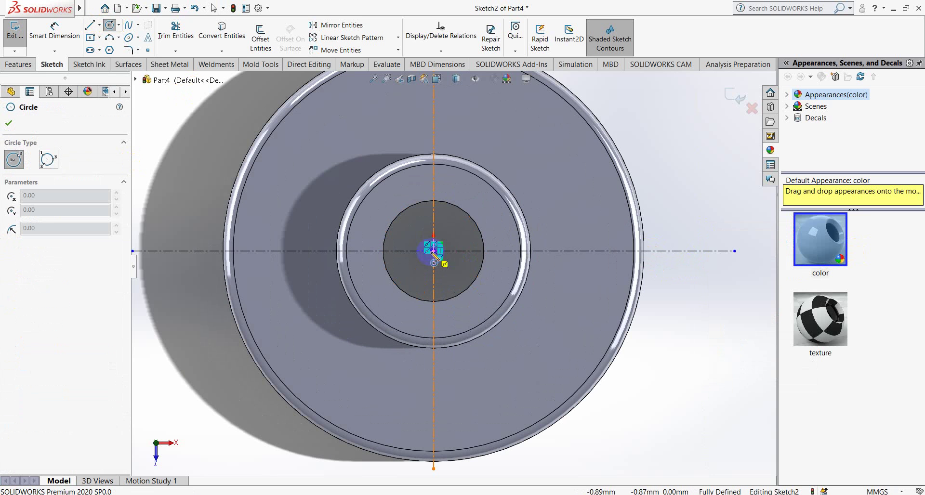
left_click(434, 251)
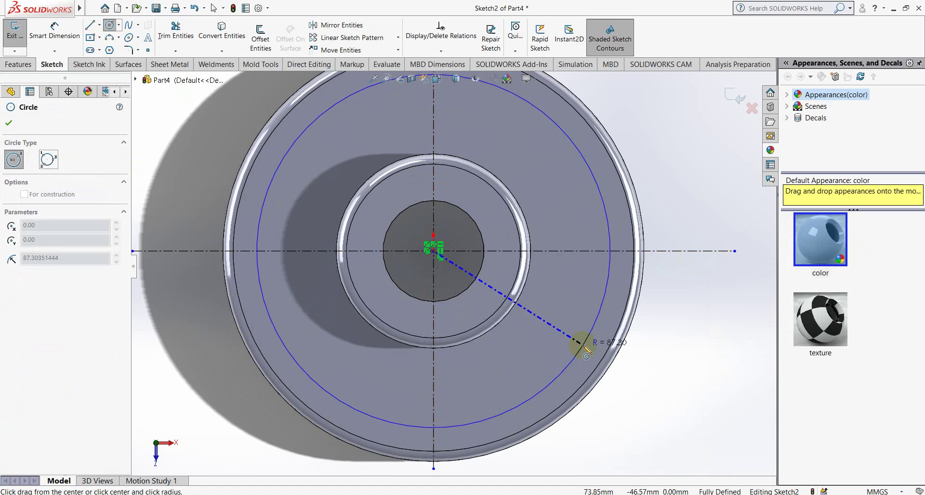
left_click(584, 346)
key("Escape")
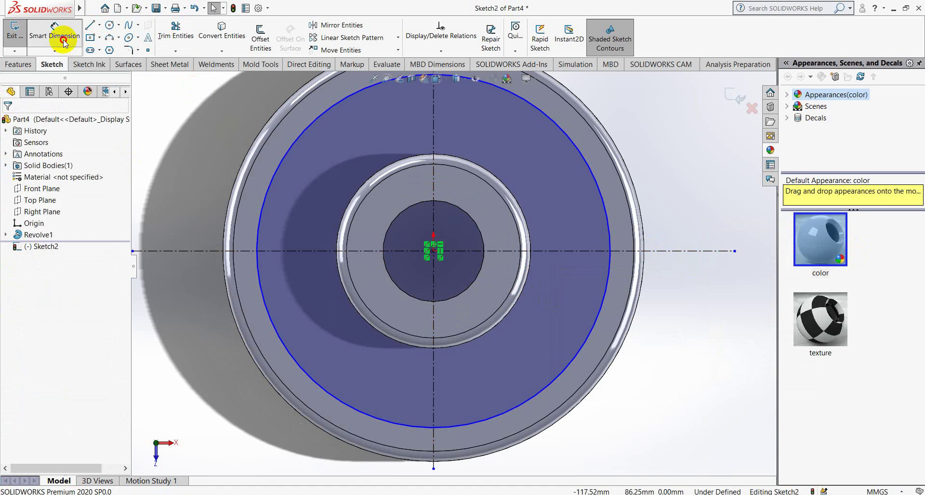
- Add a diameter dimension to the large circle, then bring up the reference drawing
left_click(55, 31)
left_click(312, 129)
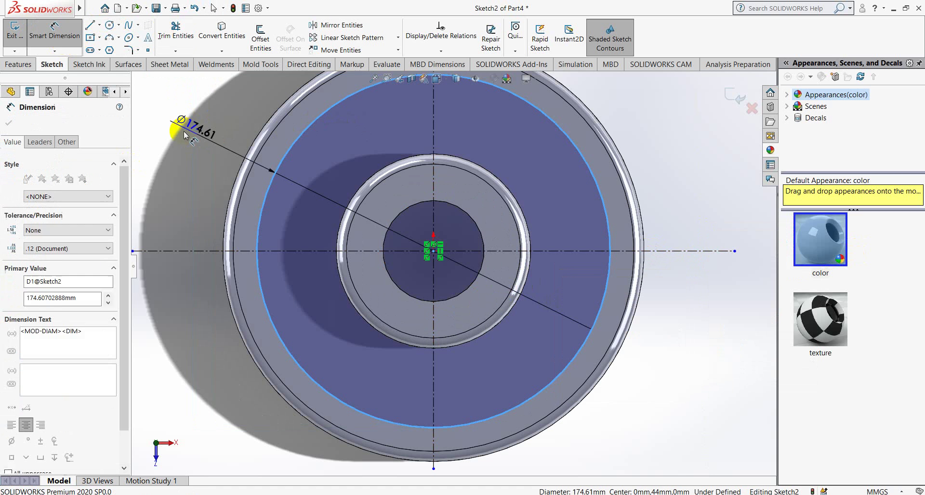
left_click(185, 134)
type("19")
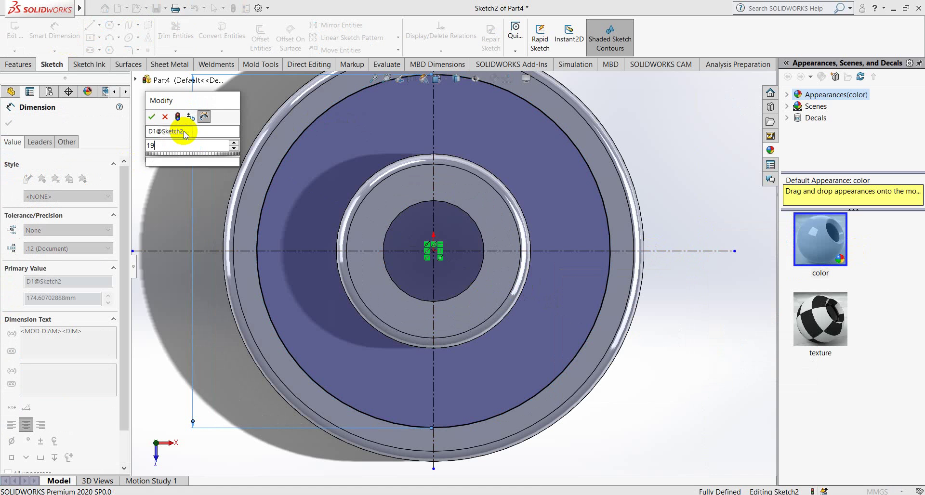
key("BackSpace")
key("BackSpace")
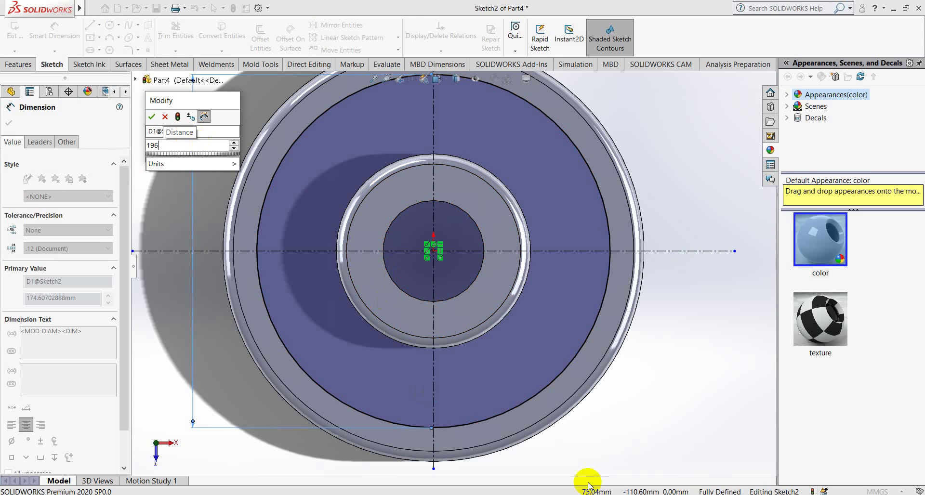
left_click(598, 492)
left_click(639, 439)
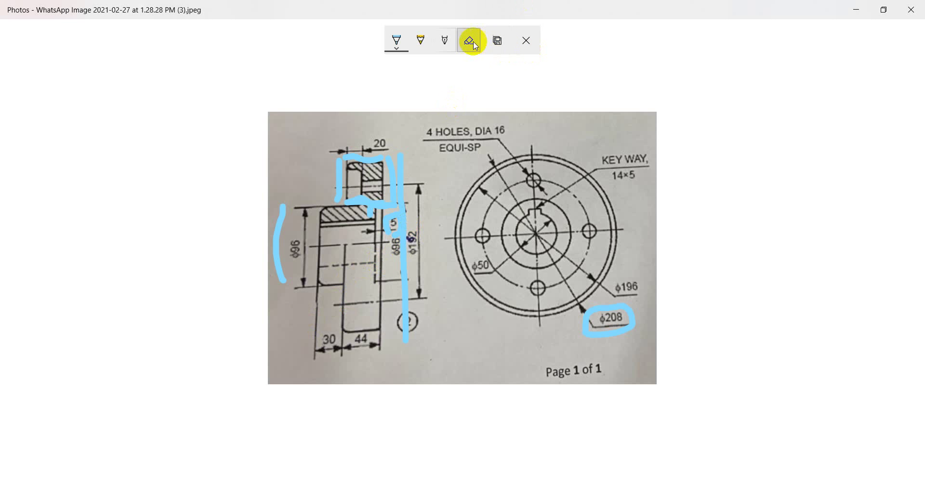
- Erase the old ink, then mark the outer circle and circle the φ192 dimension
left_click(479, 54)
left_click(475, 73)
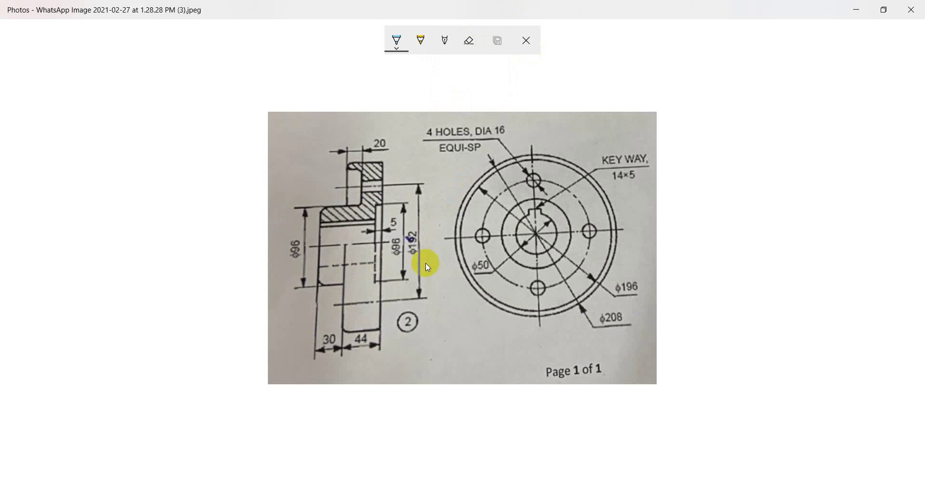
left_click_drag(568, 162, 582, 157)
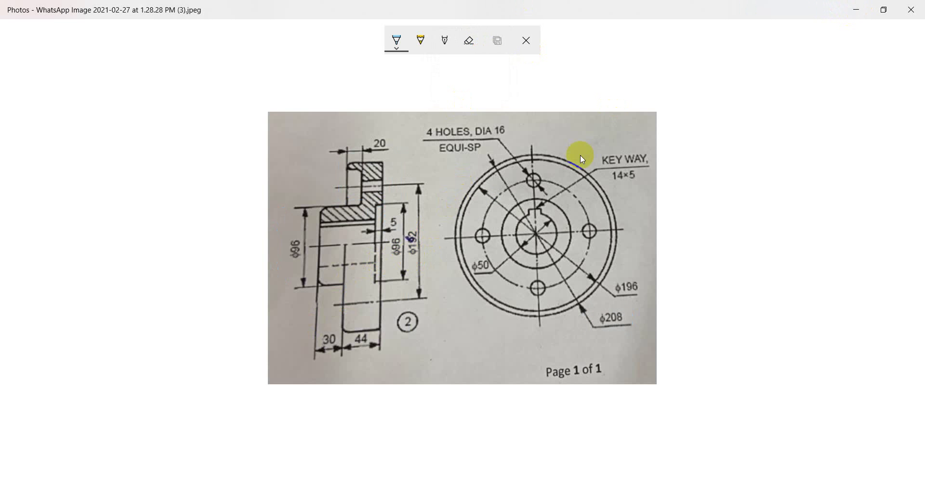
left_click_drag(415, 253, 417, 255)
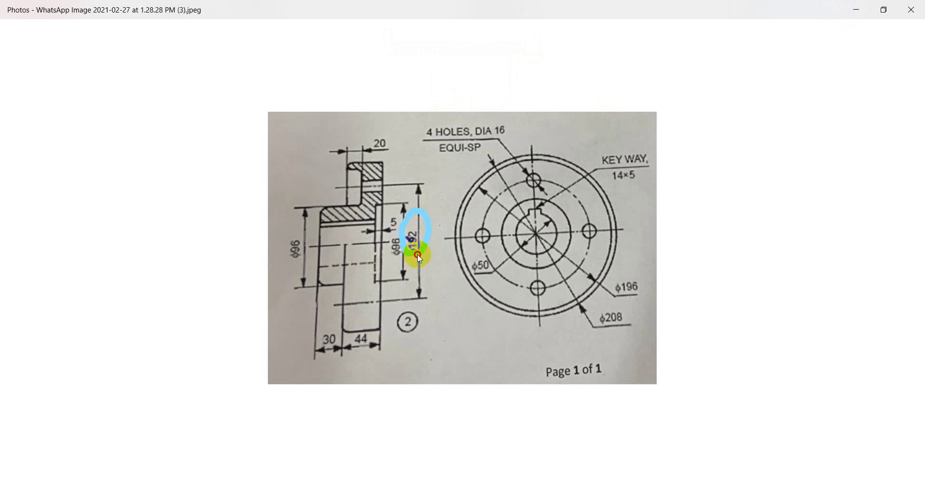
left_click_drag(500, 202, 527, 181)
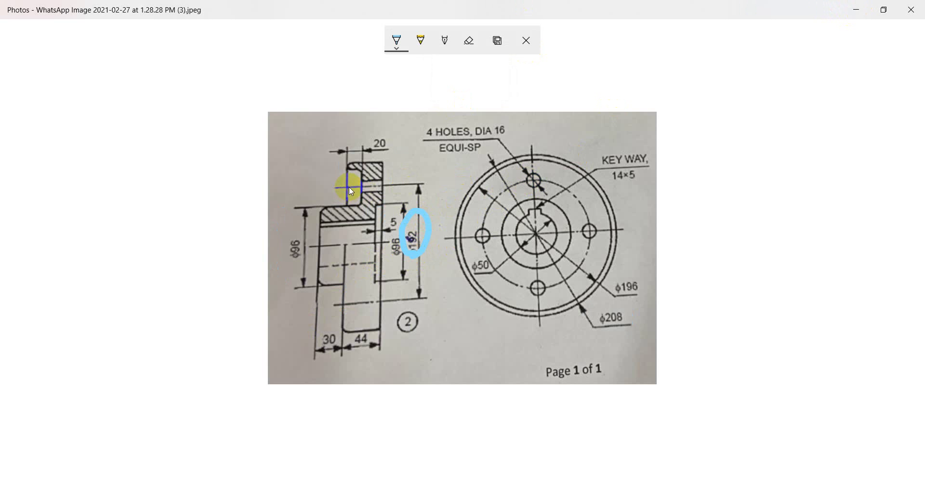
- Mark both ends of the φ192 span and the line through the holes
left_click_drag(344, 186, 410, 185)
left_click_drag(346, 303, 419, 305)
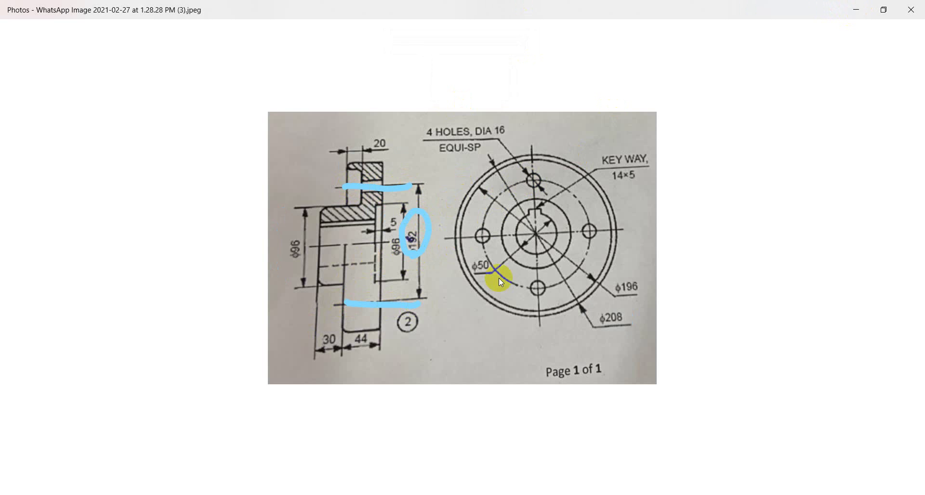
left_click_drag(536, 286, 536, 259)
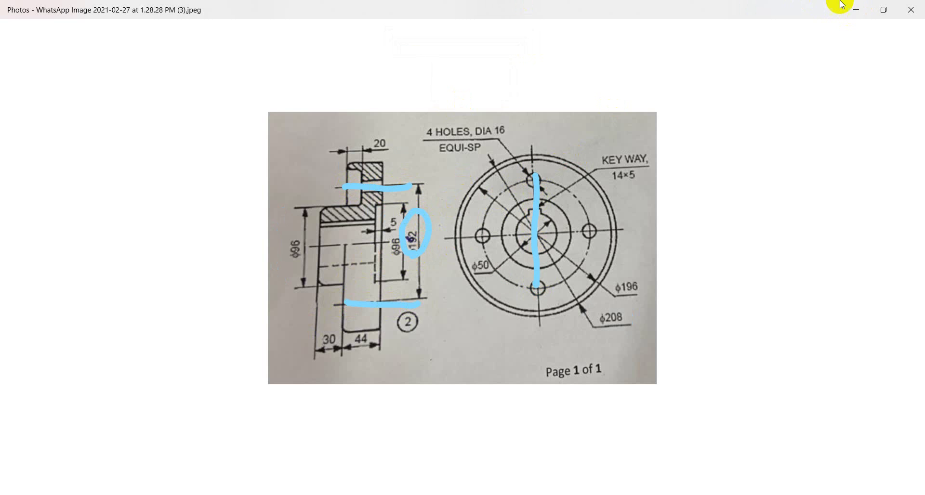
left_click(856, 9)
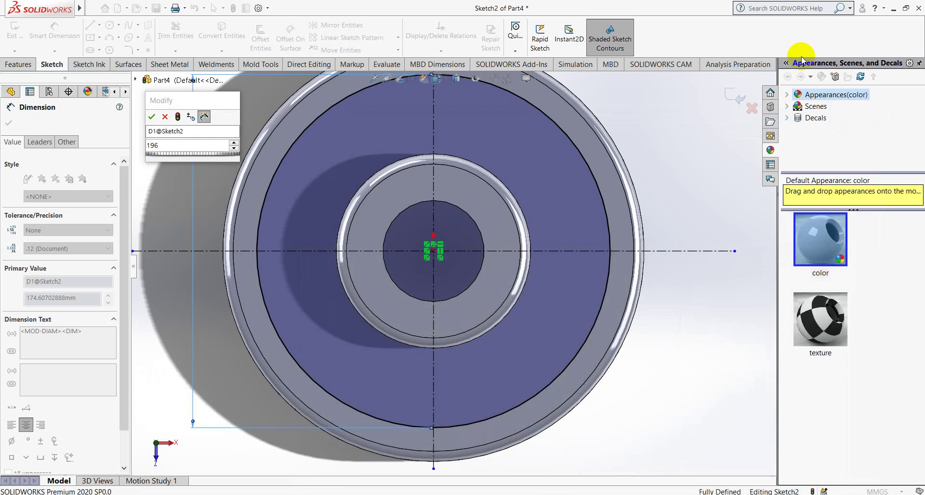
- Set the circle's diameter to 162 mm and convert it to construction geometry
double_click(176, 145)
type("16")
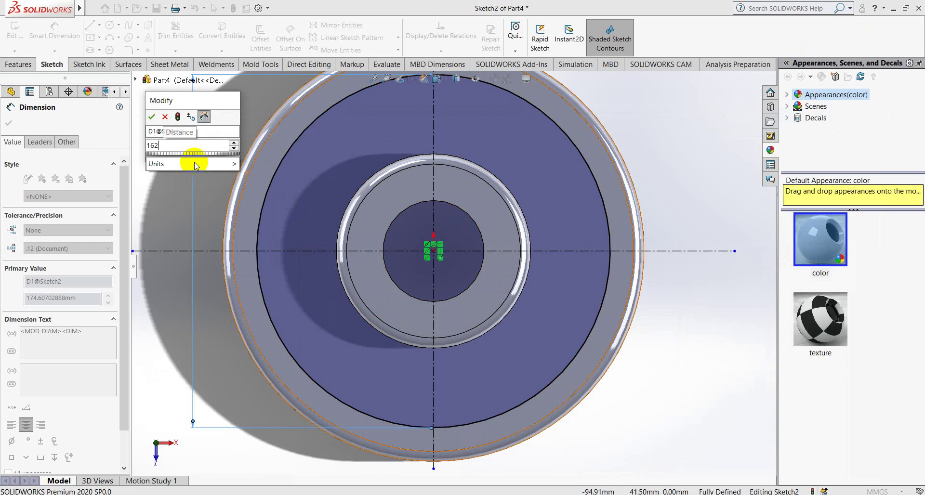
key("Return")
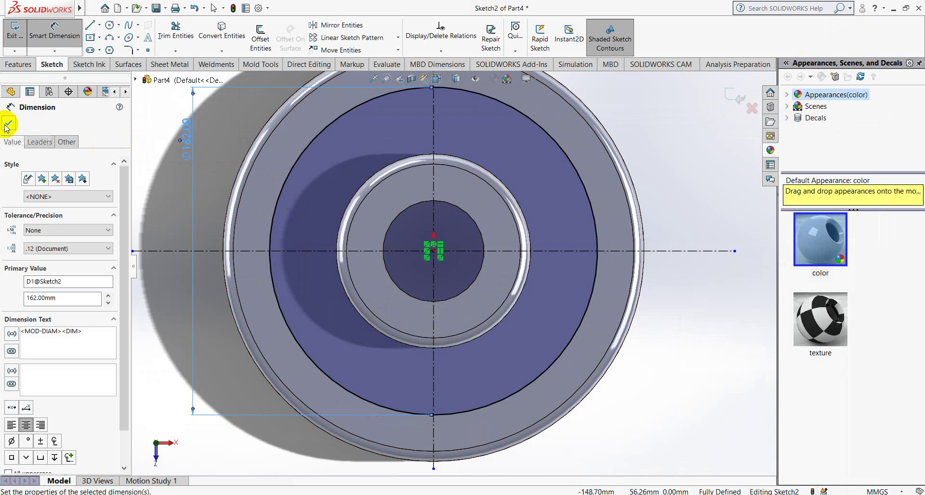
left_click(7, 126)
left_click(333, 122)
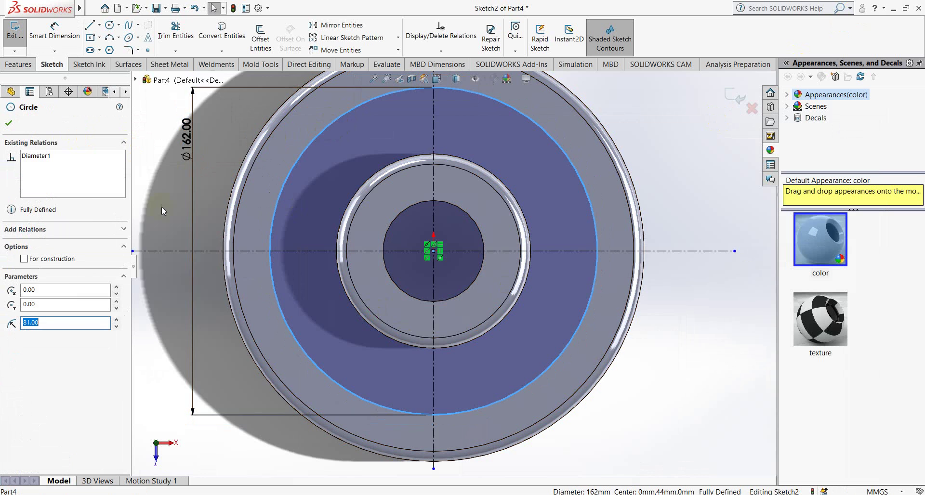
left_click(24, 259)
left_click(8, 123)
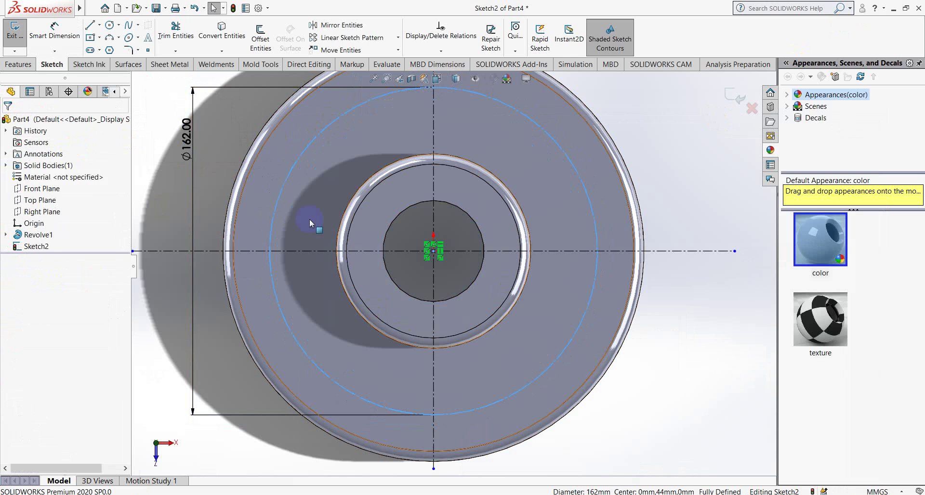
- Place sketch points where the Ø162 circle crosses the centerlines at top, right and bottom
key("z")
left_click(148, 49)
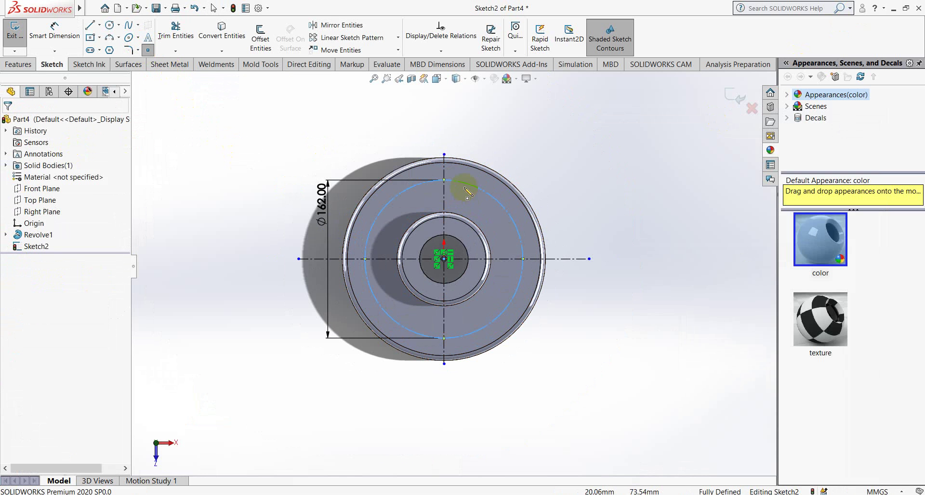
left_click(444, 180)
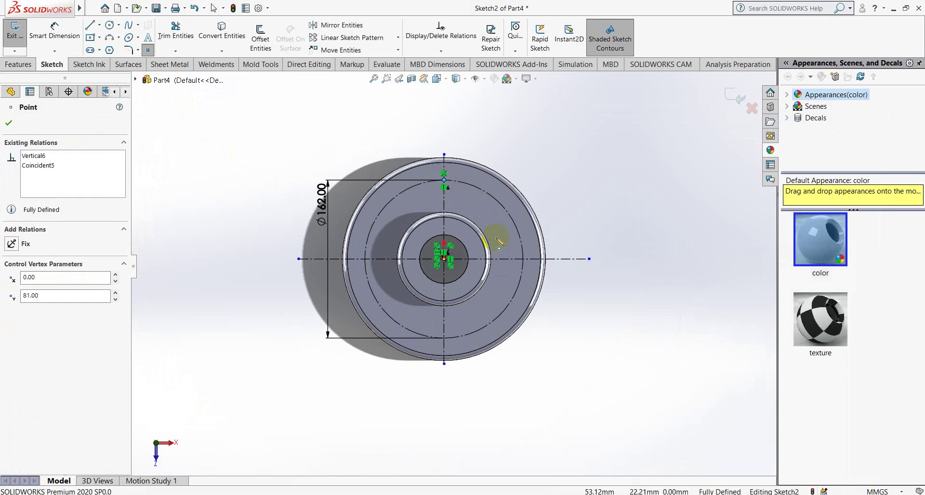
left_click(523, 259)
left_click(444, 338)
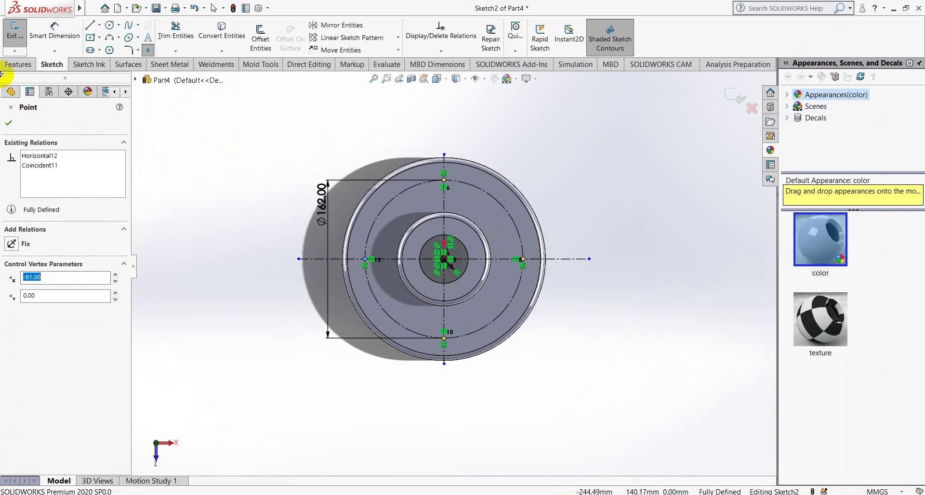
left_click(8, 123)
left_click(25, 67)
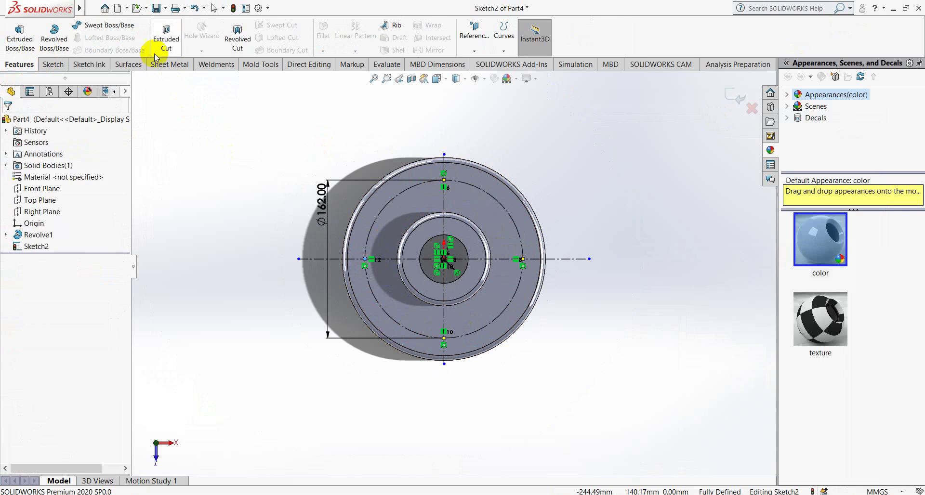
- Exit the hole-position sketch and set the Hole Wizard type to Counterbored
left_click(741, 100)
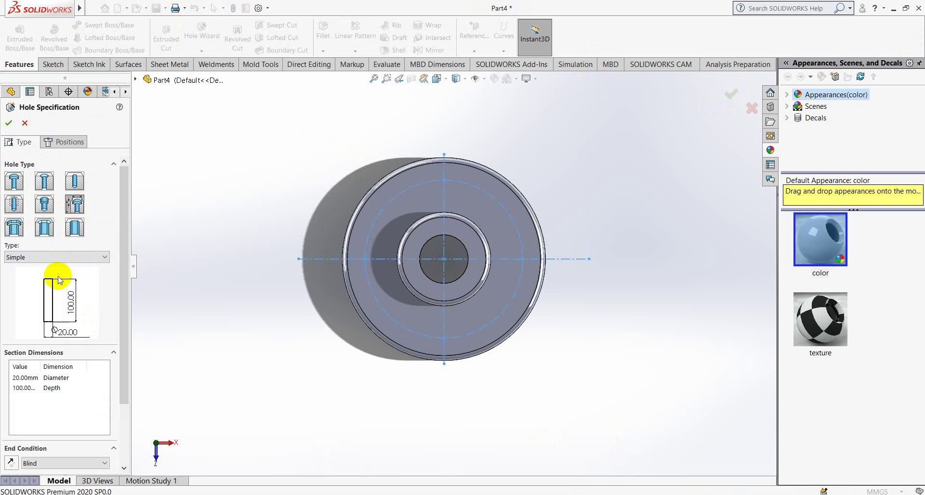
left_click(43, 259)
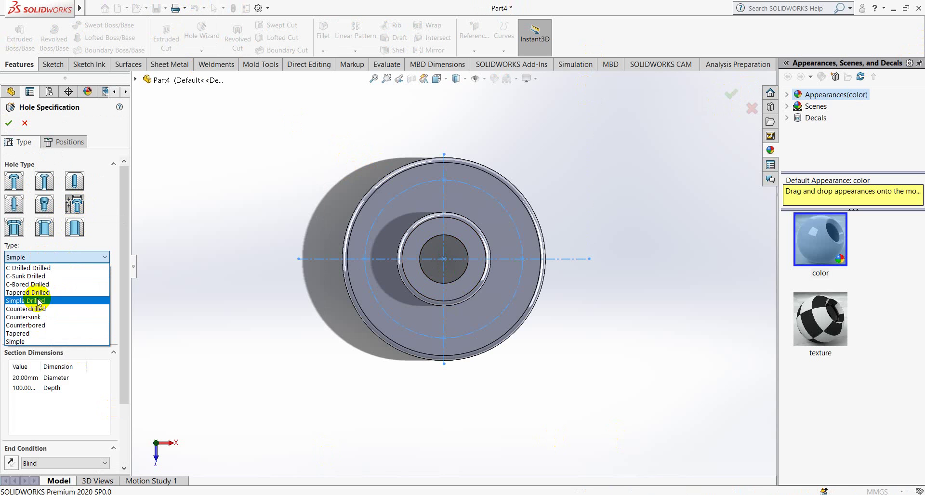
left_click(34, 326)
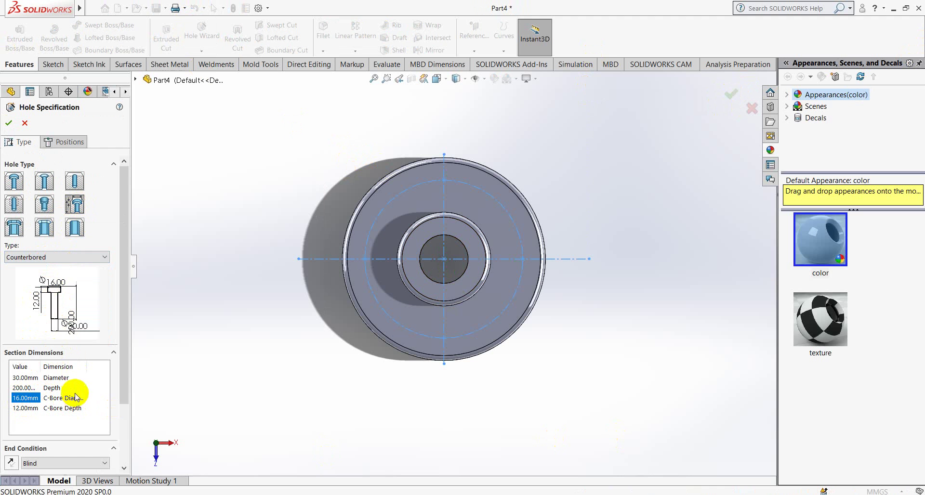
- Reopen the reference drawing in Photos, erase all existing ink, and select the ballpoint pen
left_click(614, 490)
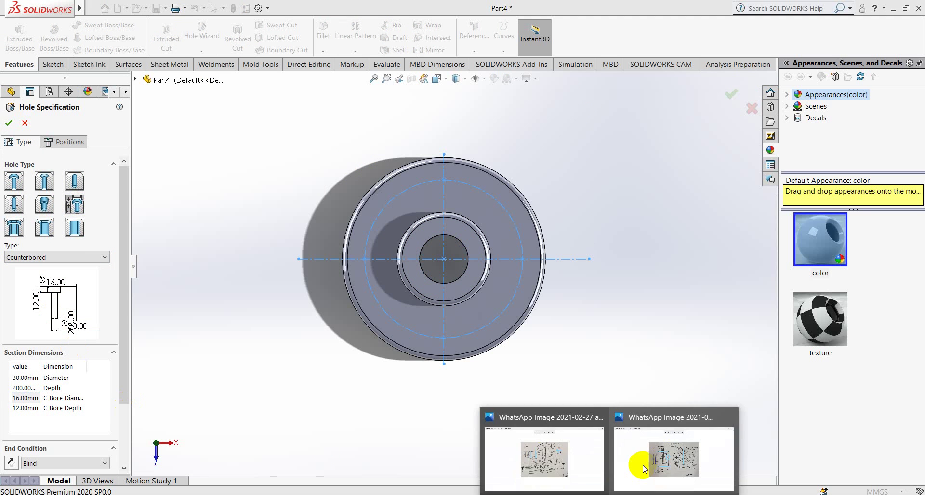
left_click(645, 469)
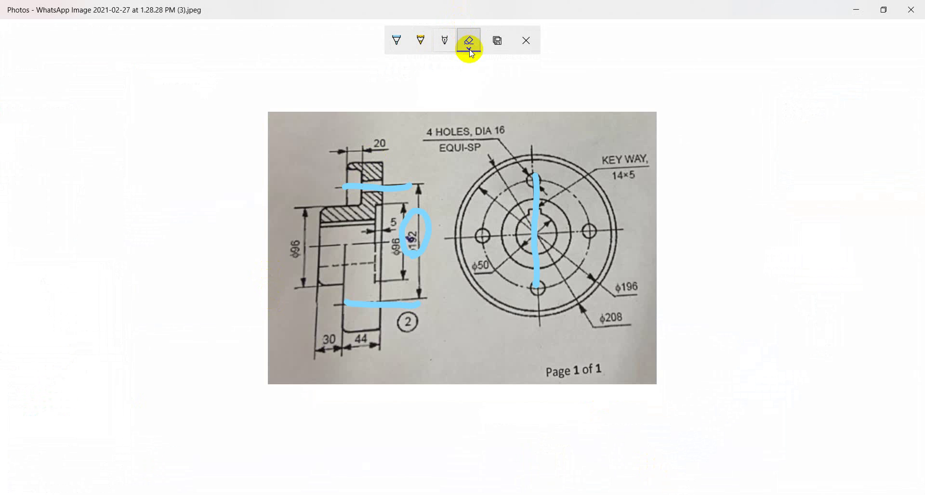
left_click(470, 48)
left_click(481, 75)
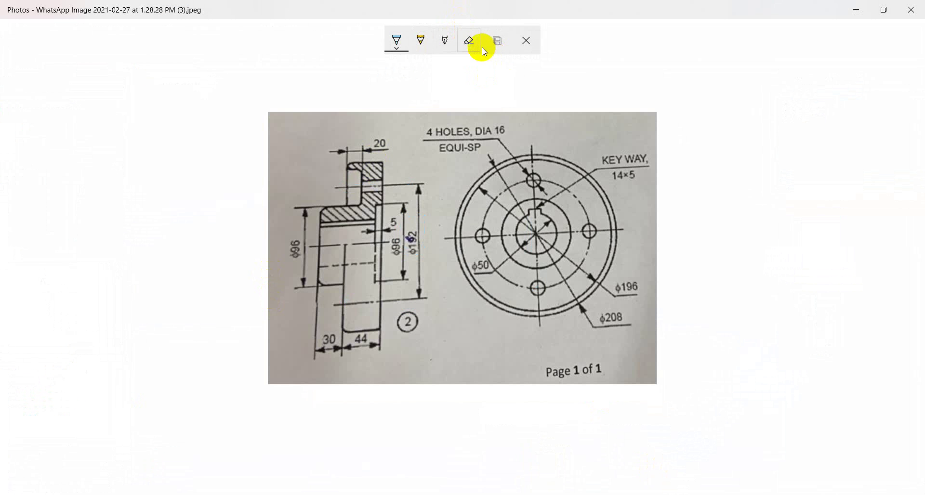
left_click(420, 42)
left_click(397, 40)
- Ink the flange thickness, the 4 HOLES, DIA 16 note, the top bolt hole and the 20 dimension
left_click_drag(375, 179, 368, 196)
left_click_drag(418, 133, 526, 123)
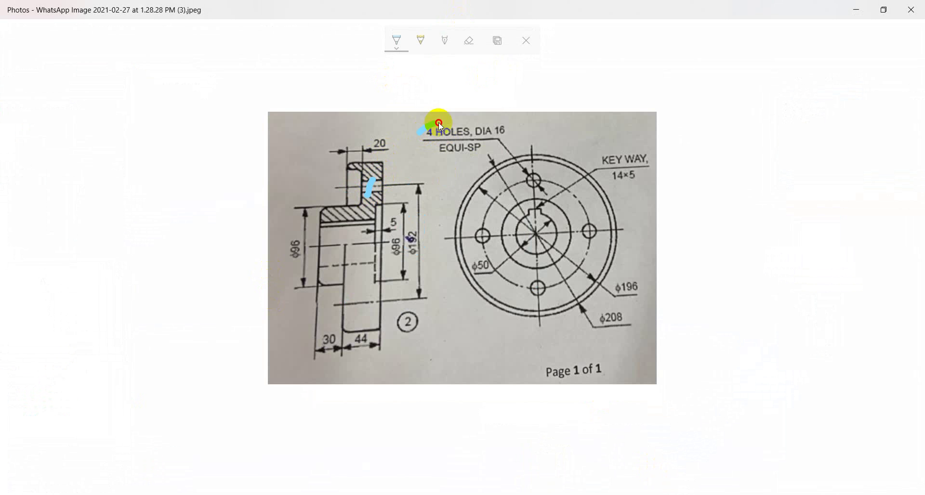
left_click_drag(506, 160, 521, 169)
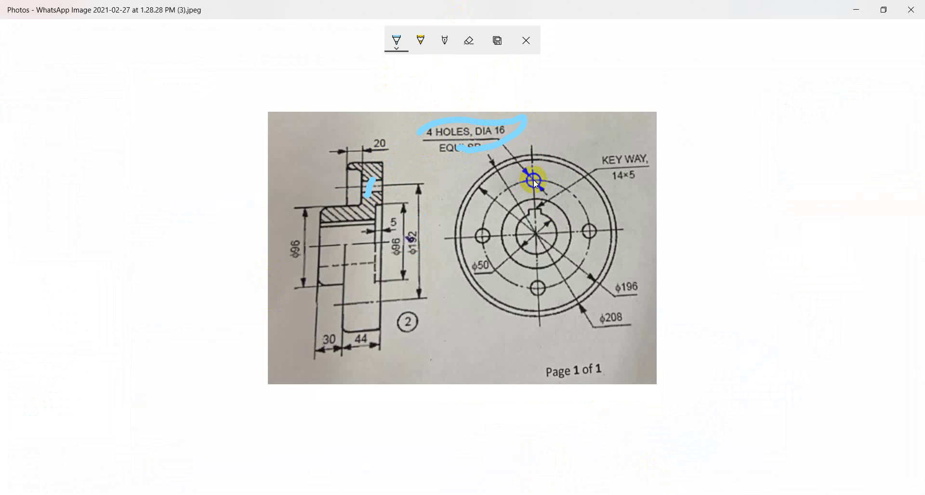
left_click_drag(528, 180, 545, 181)
left_click_drag(580, 220, 576, 245)
mouse_move(352, 172)
left_mouse_down()
mouse_move(352, 195)
mouse_move(367, 182)
mouse_move(368, 194)
left_mouse_up()
left_click_drag(375, 150, 389, 150)
- Size the counterbored hole at Ø16 with 28 C-bore diameter and 20 C-bore depth
left_click(857, 10)
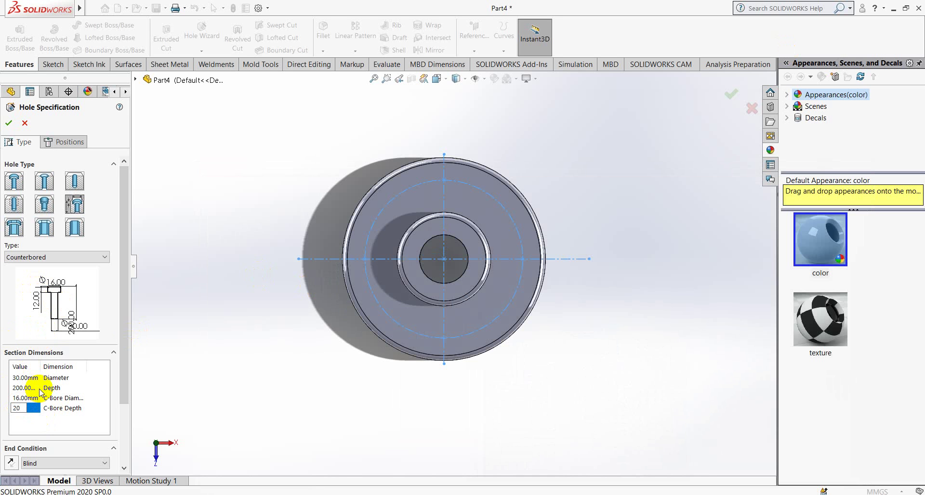
double_click(35, 406)
type("16")
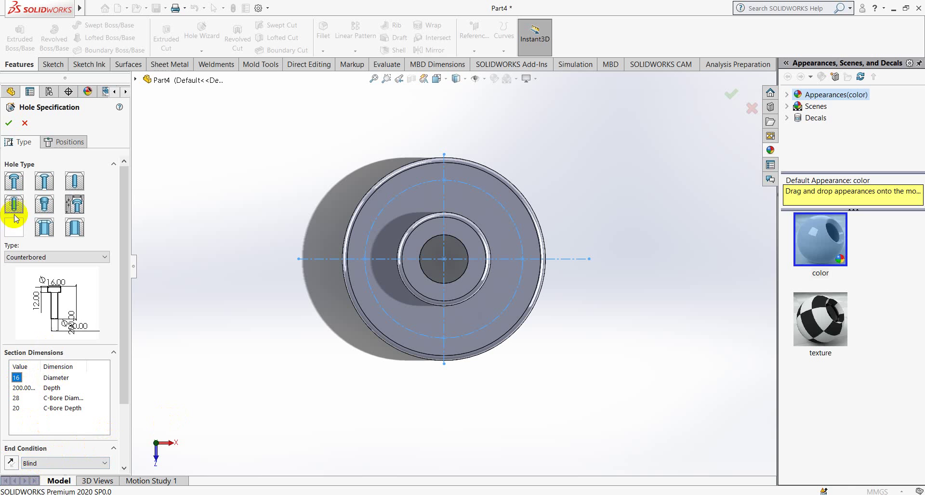
left_click(57, 142)
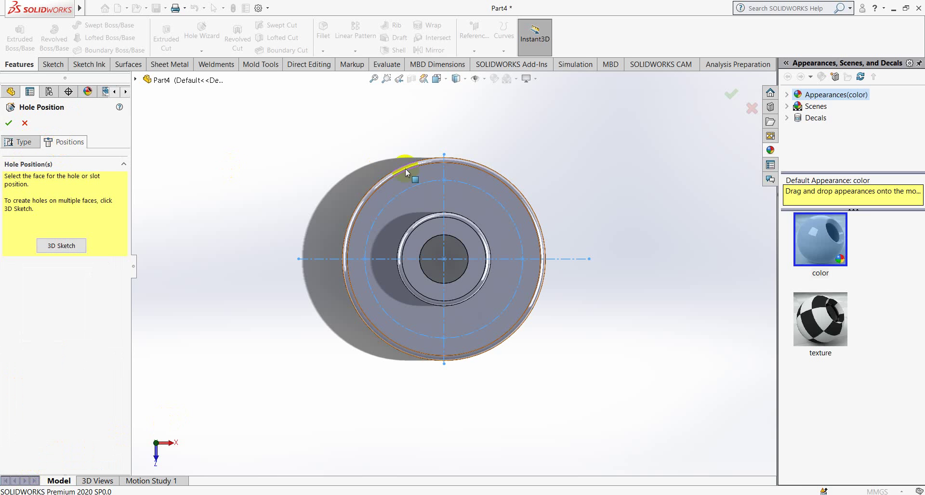
- Place counterbored holes at the bolt circle's top, right, bottom and left points, creating Hole1
left_click(404, 188)
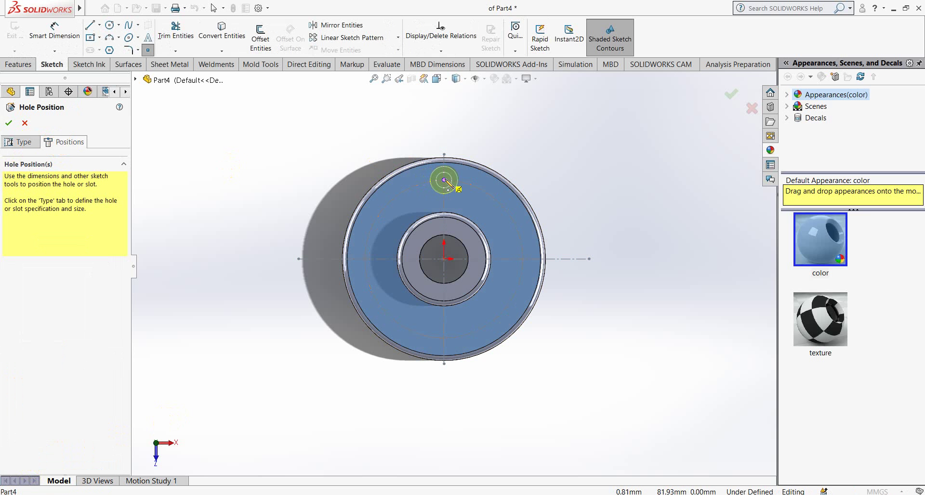
left_click(444, 180)
left_click(523, 258)
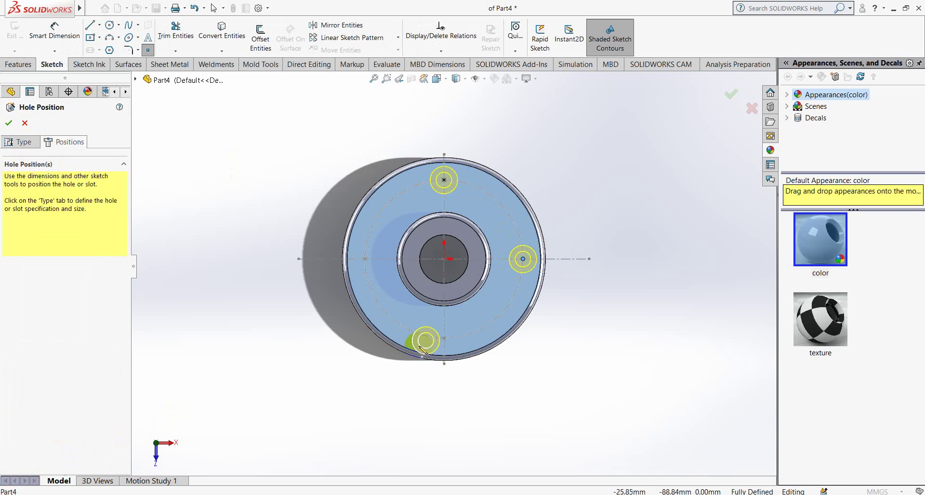
left_click(444, 339)
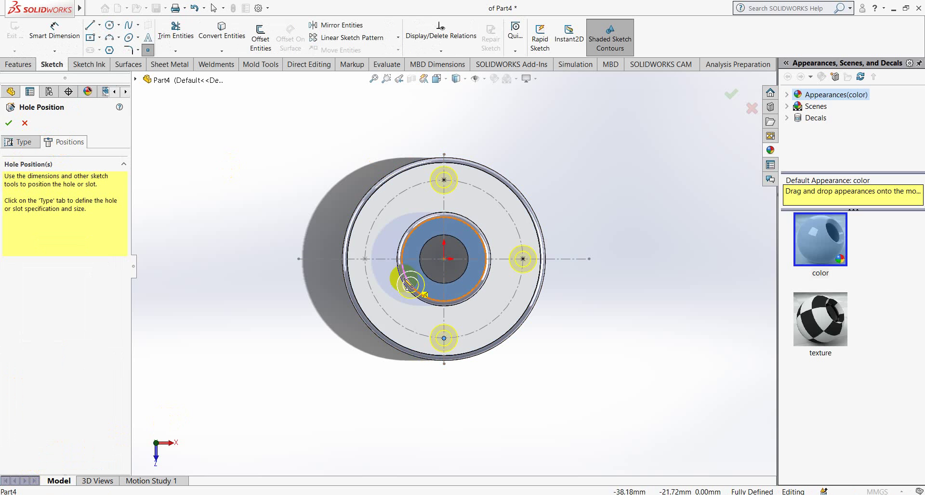
left_click(365, 260)
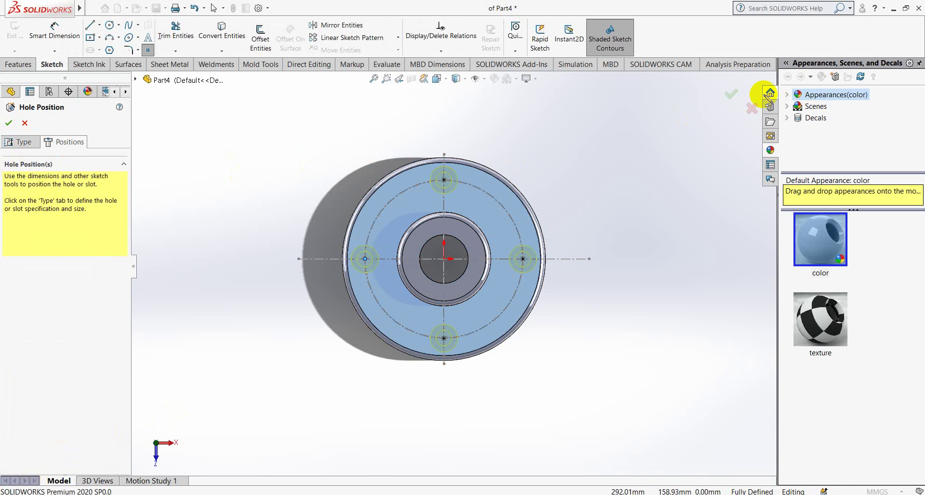
left_click(731, 94)
middle_click_drag(616, 205, 566, 200)
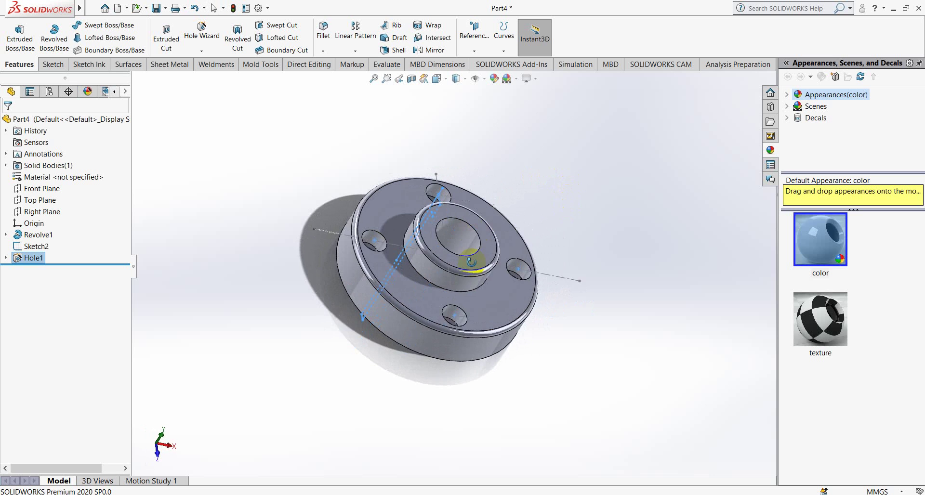
middle_click_drag(567, 199, 381, 241)
scroll(396, 261, "down", 4)
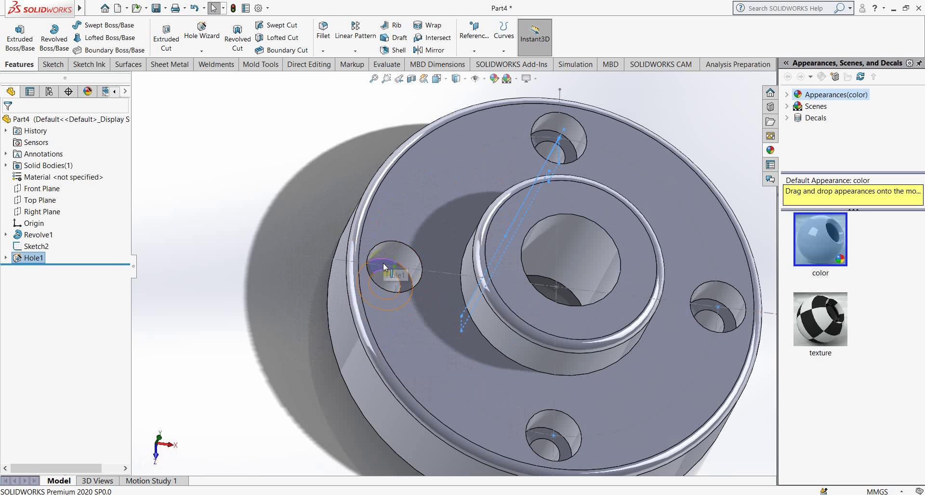
mouse_move(390, 263)
middle_mouse_down()
mouse_move(511, 249)
mouse_move(382, 279)
middle_mouse_up()
scroll(413, 310, "up", 4)
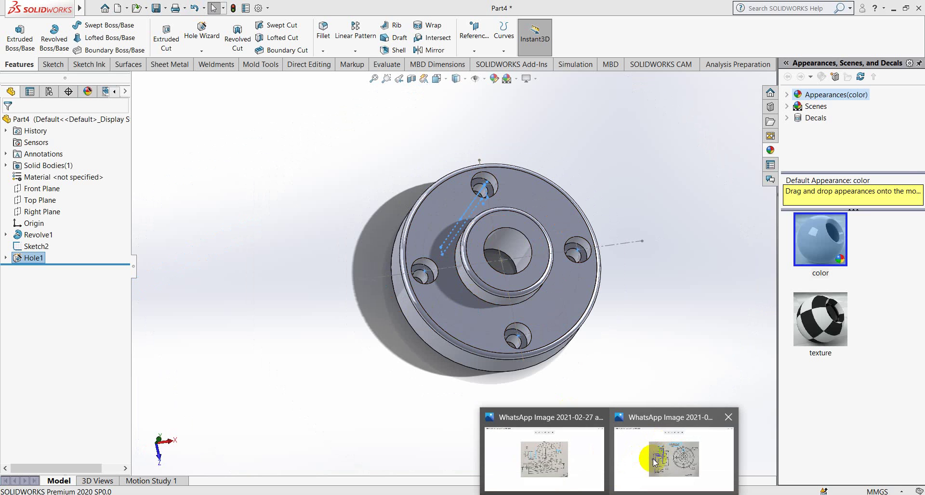
- Mark the 14×5 keyway on the reference drawing, erase all ink, and mark it again
left_click(655, 463)
left_click_drag(529, 218, 625, 177)
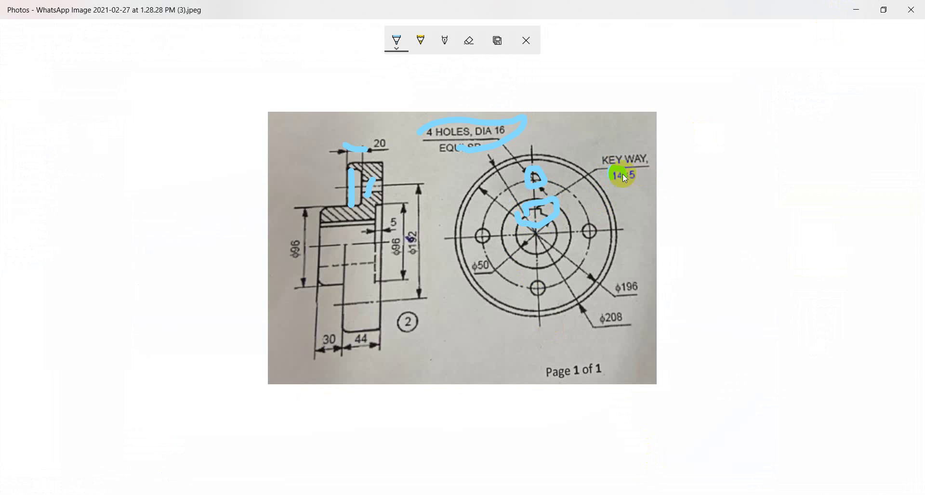
left_click(469, 52)
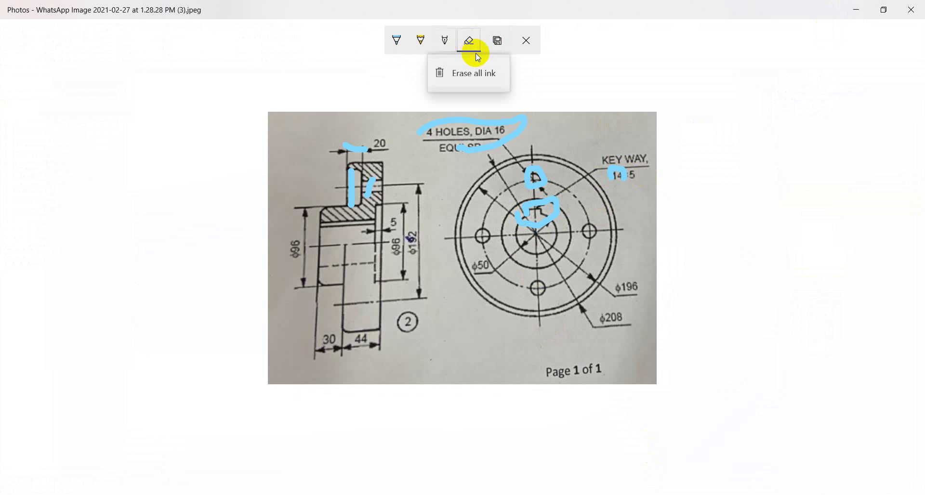
left_click(467, 75)
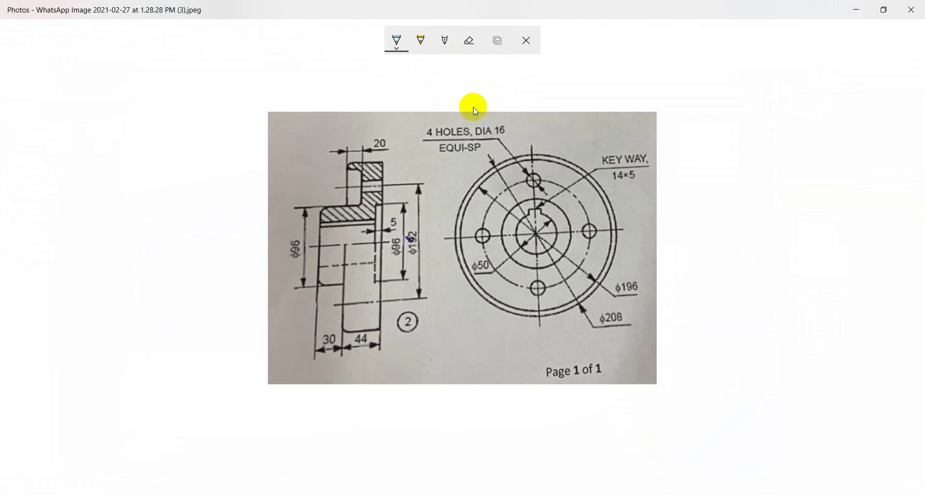
mouse_move(532, 186)
left_mouse_down()
mouse_move(537, 222)
mouse_move(545, 209)
left_mouse_up()
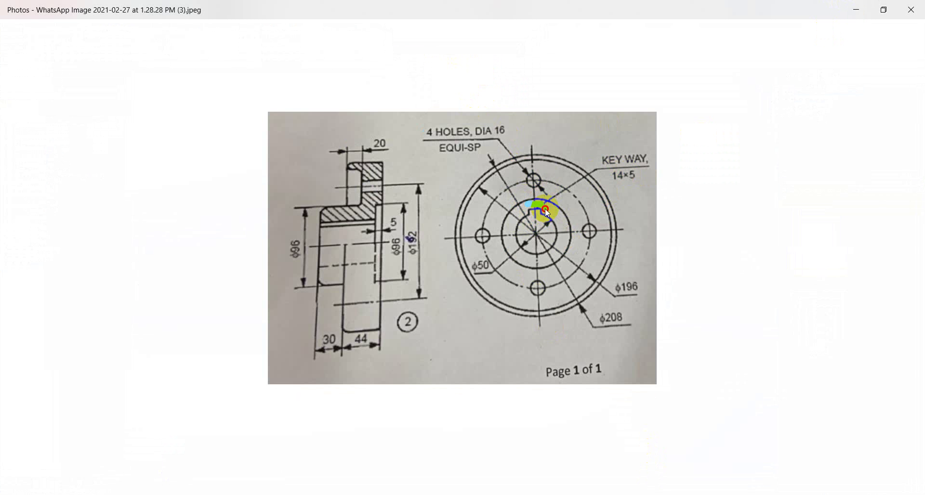
- Back in SOLIDWORKS, view the hub face normal-to and start a new sketch on it
left_click(855, 10)
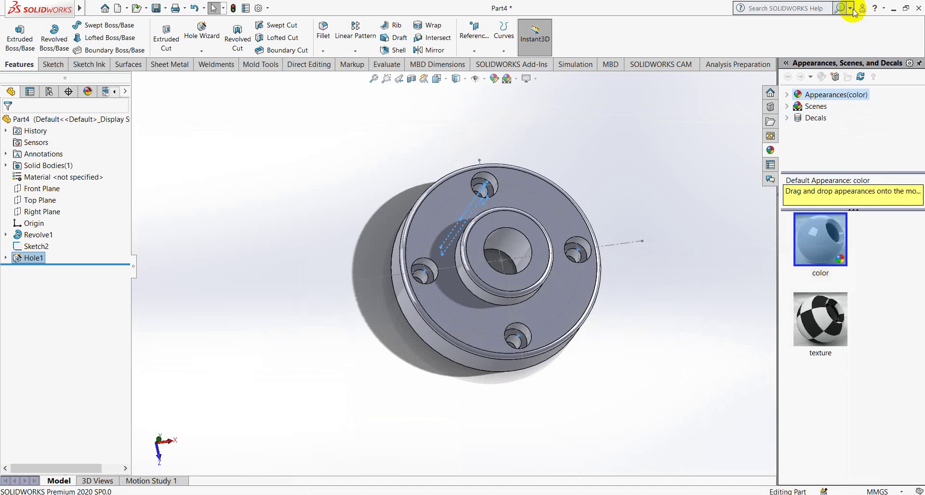
right_click(518, 224)
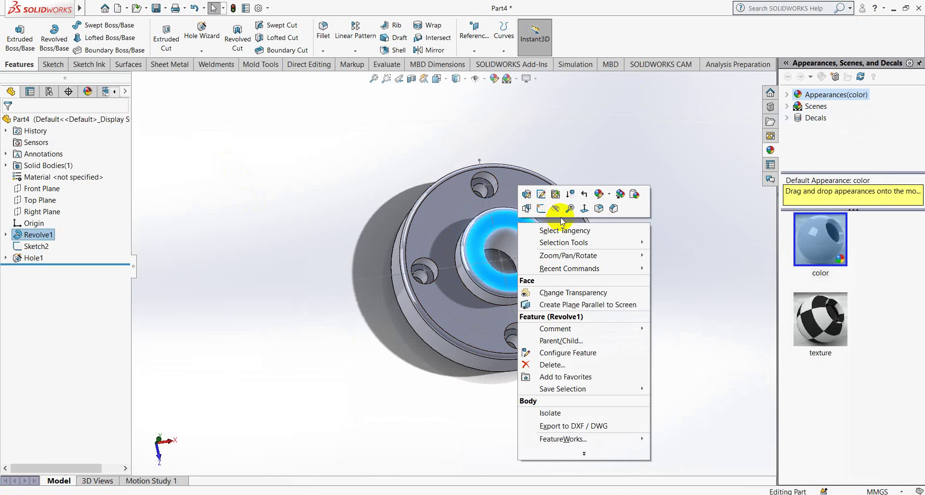
left_click(586, 208)
right_click(470, 220)
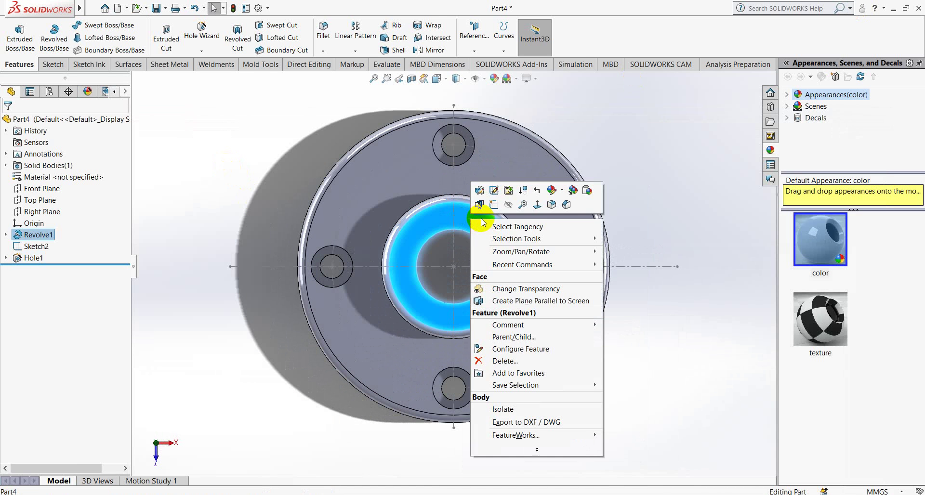
left_click(493, 208)
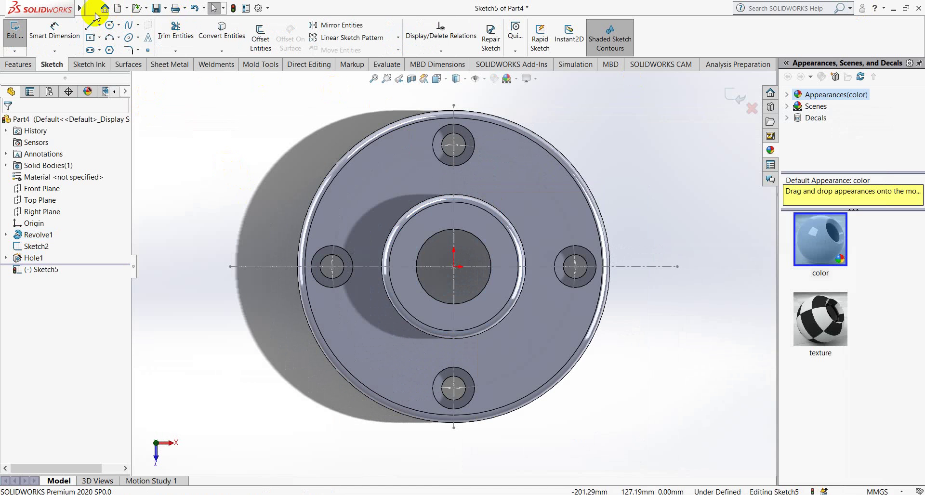
- Draw a short horizontal line above the bore with a point at its midpoint
key("l")
scroll(370, 190, "down", 3)
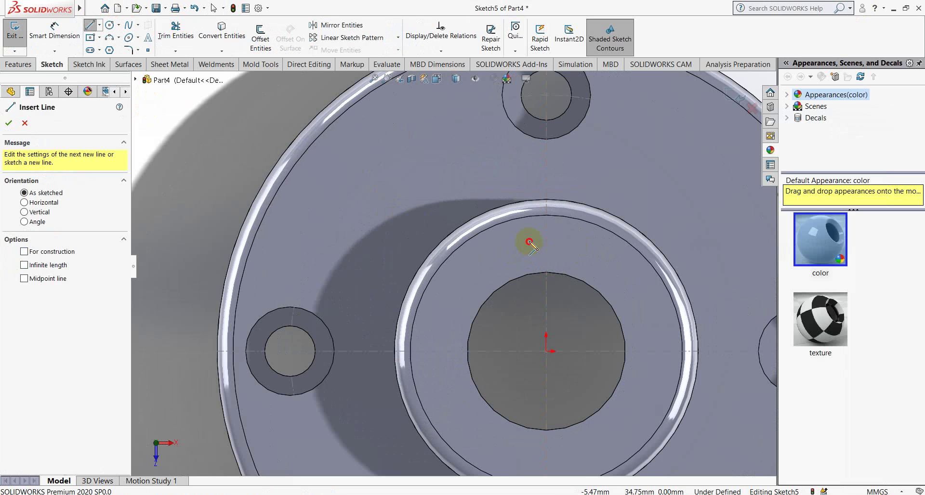
left_click_drag(530, 241, 572, 241)
key("Escape")
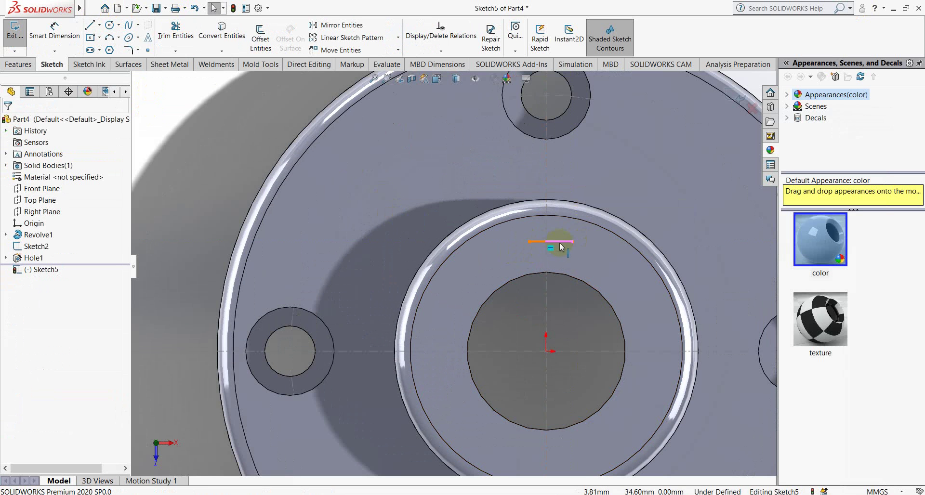
left_click(148, 49)
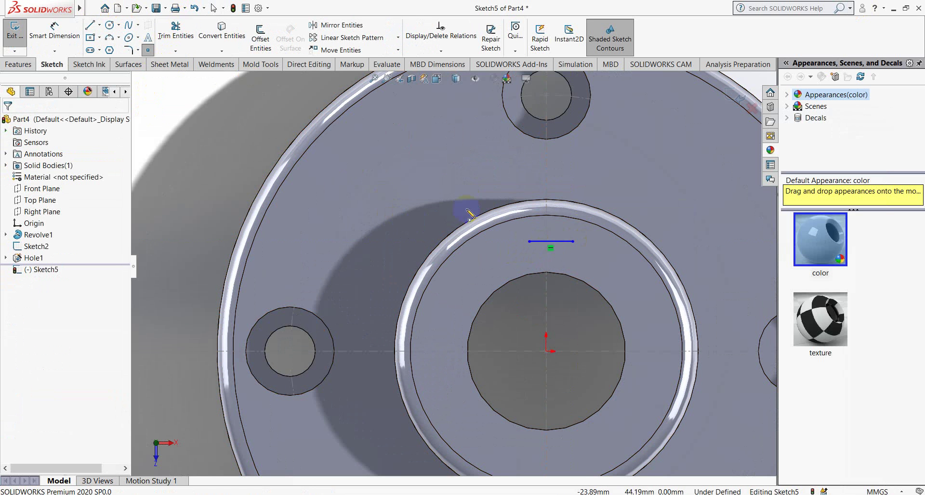
left_click(550, 241)
- Add a Vertical relation between the line's midpoint point and the origin
right_click(570, 177)
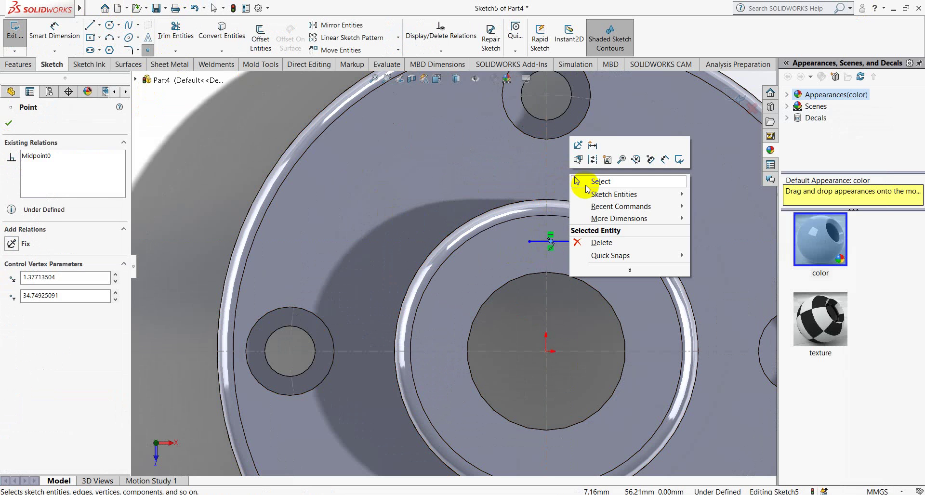
left_click(578, 183)
left_click(551, 241)
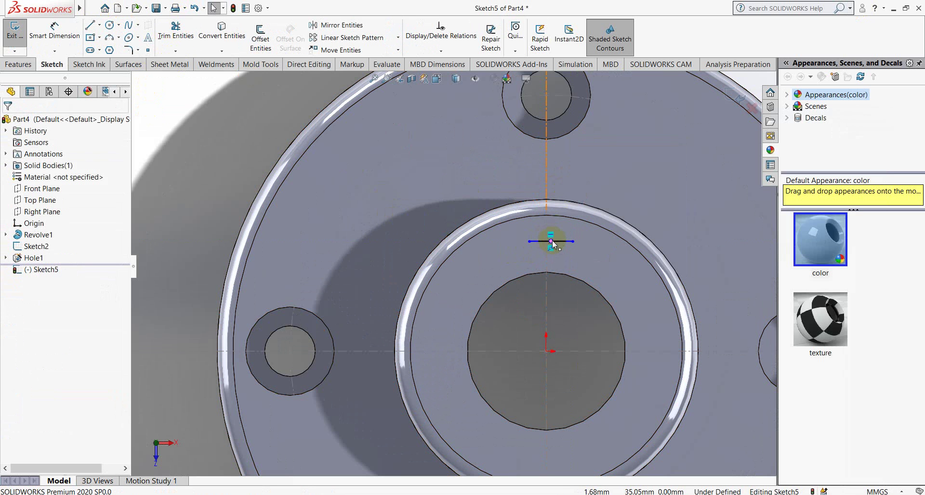
left_click(547, 352, "ctrl")
left_click(11, 307)
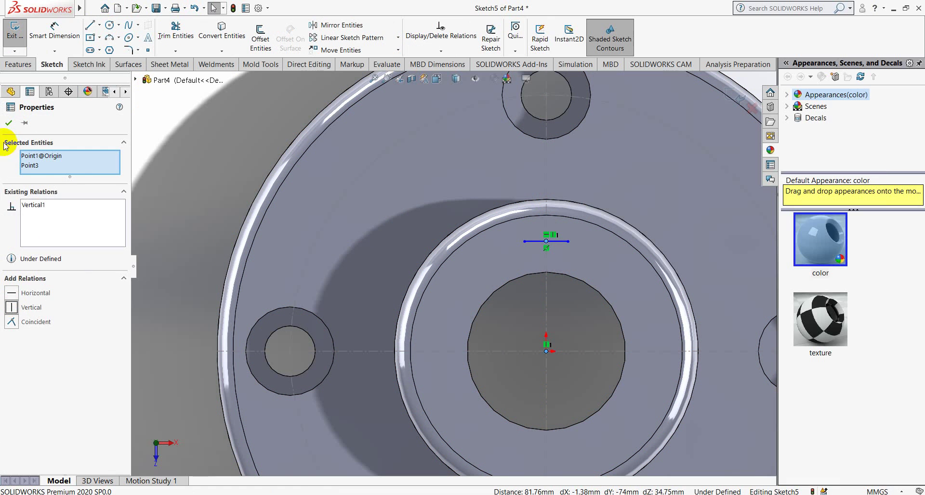
- Dimension the short line to a length of 14 mm
left_click(10, 125)
left_click(54, 32)
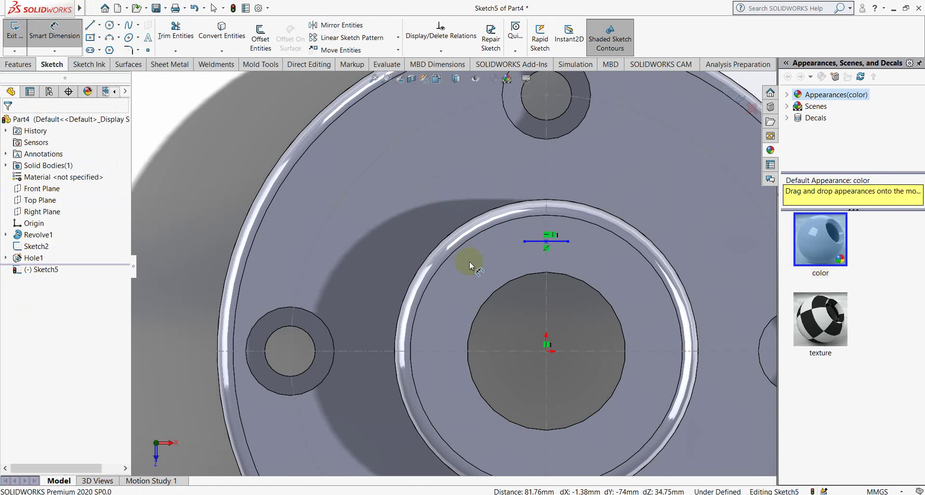
left_click(535, 240)
left_click(519, 181)
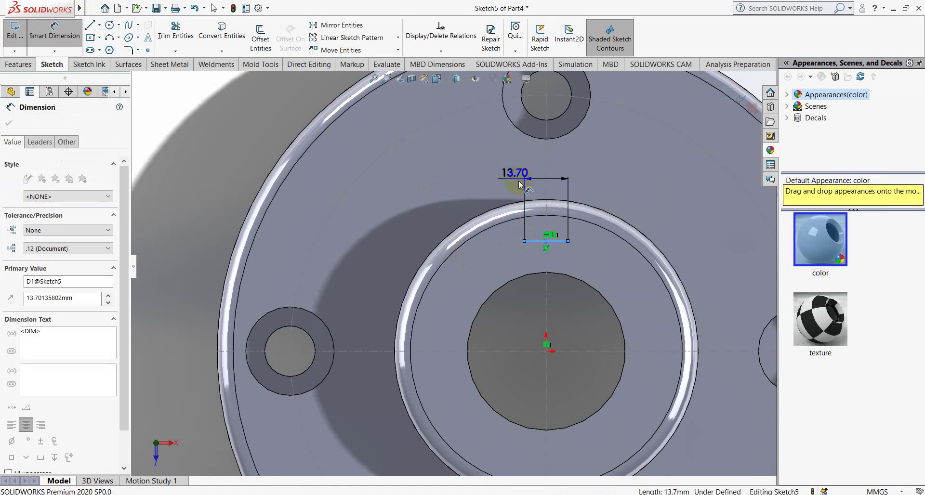
type("14")
key("Return")
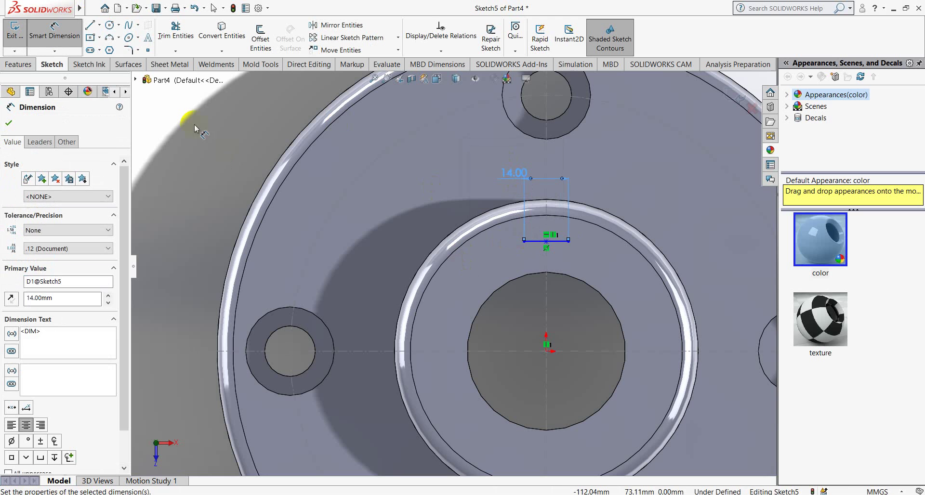
left_click(90, 25)
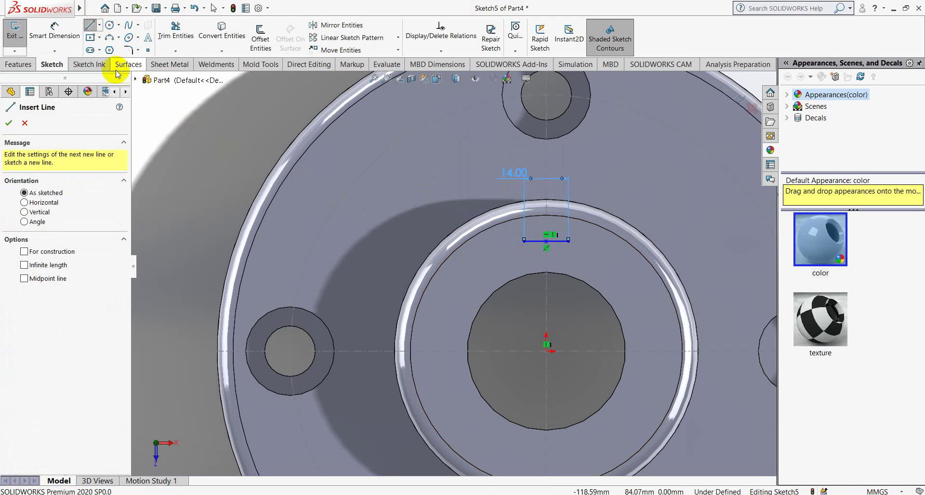
- Place a sketch point on top of the bore and make it coincident with the bore edge
left_click(148, 50)
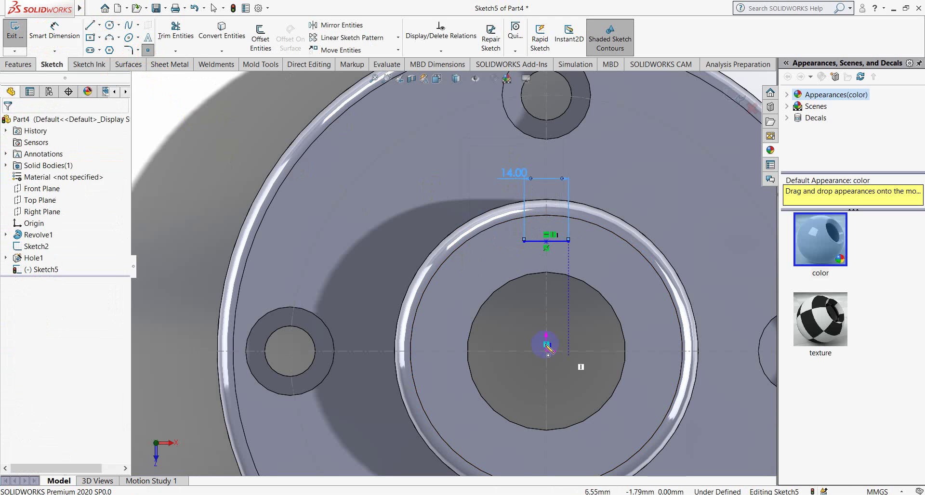
left_click(546, 273)
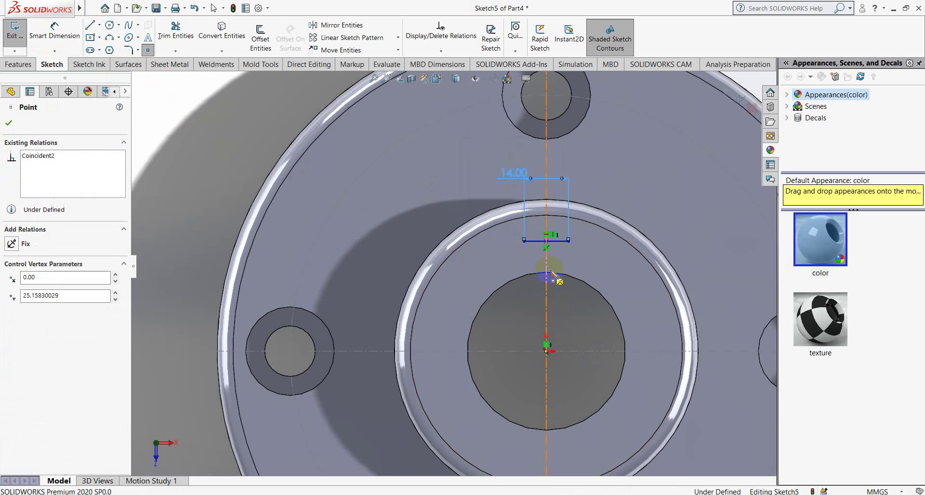
right_click(549, 273)
left_click(585, 276)
scroll(572, 277, "down", 5)
scroll(496, 278, "down", 3)
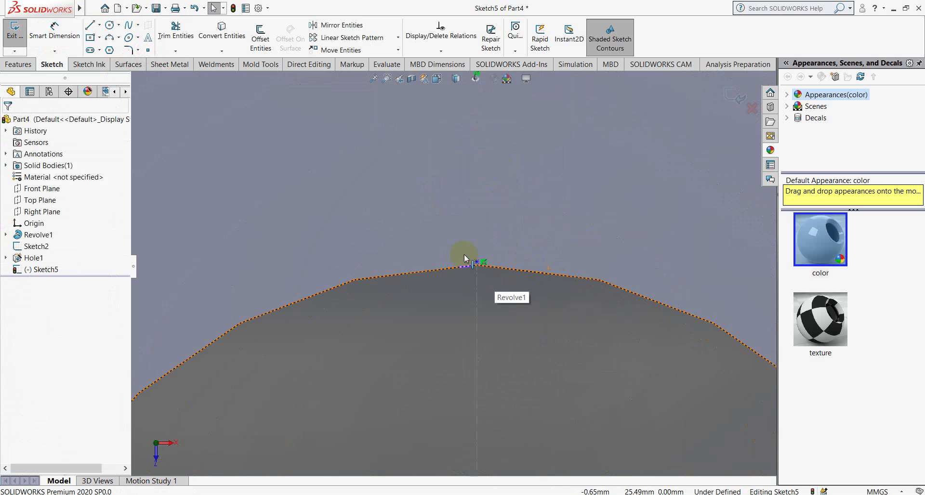
scroll(492, 265, "down", 2)
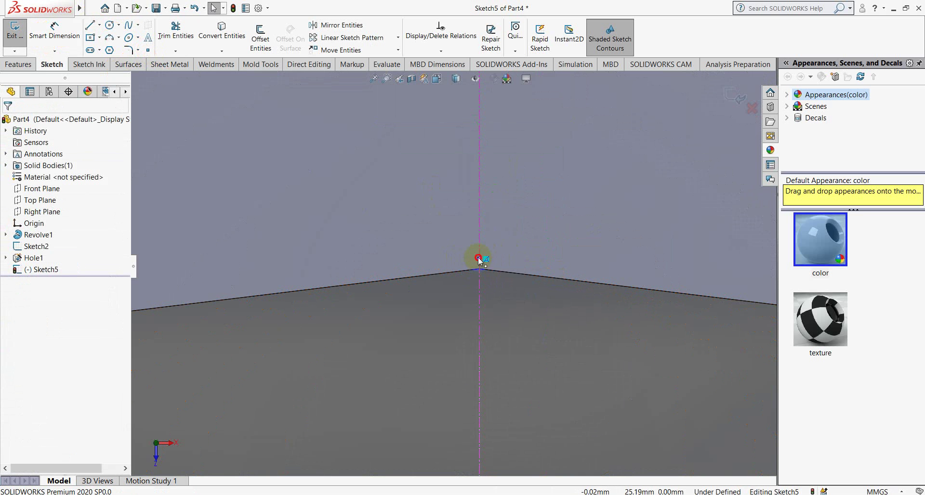
left_click(479, 259)
left_click(434, 273, "ctrl")
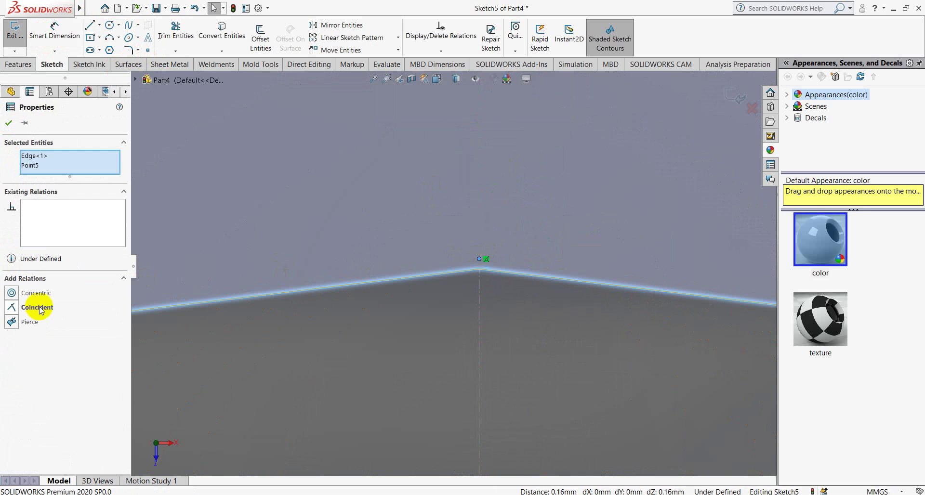
left_click(11, 308)
left_click(6, 123)
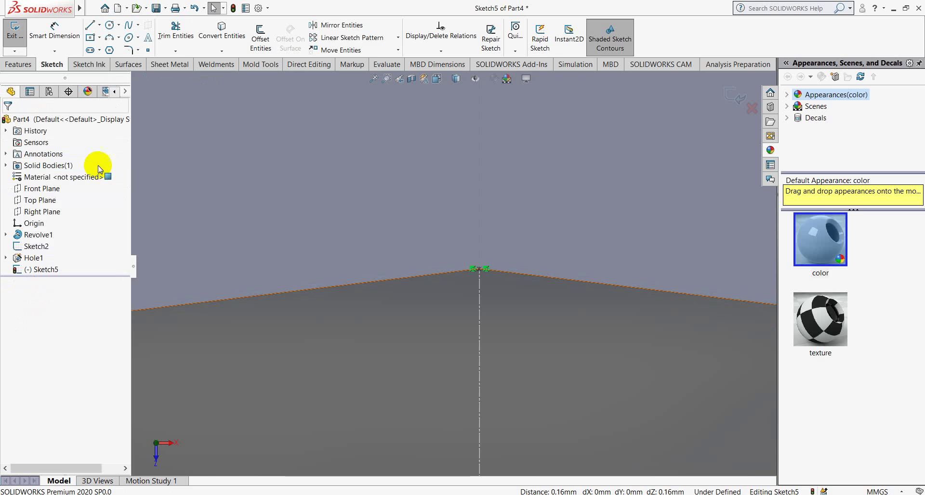
- Dimension the 14 mm line's midpoint 5 mm above the bore-edge point
scroll(561, 268, "up", 2)
scroll(512, 276, "up", 3)
scroll(504, 286, "up", 2)
scroll(504, 285, "up", 3)
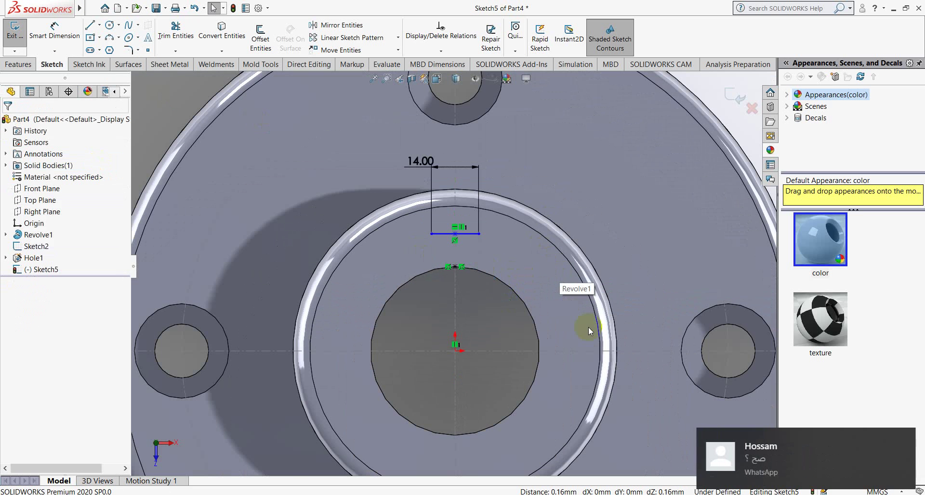
left_click(59, 30)
left_click(455, 234)
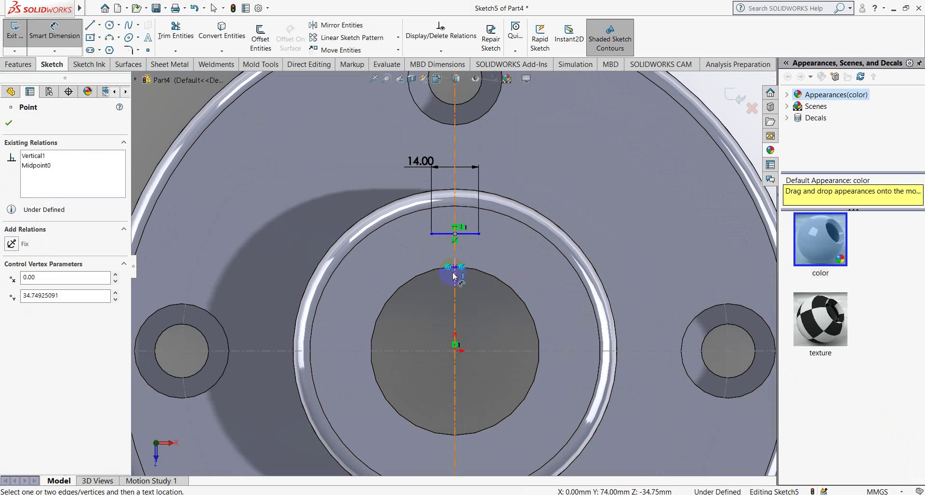
left_click(456, 267)
left_click(482, 249)
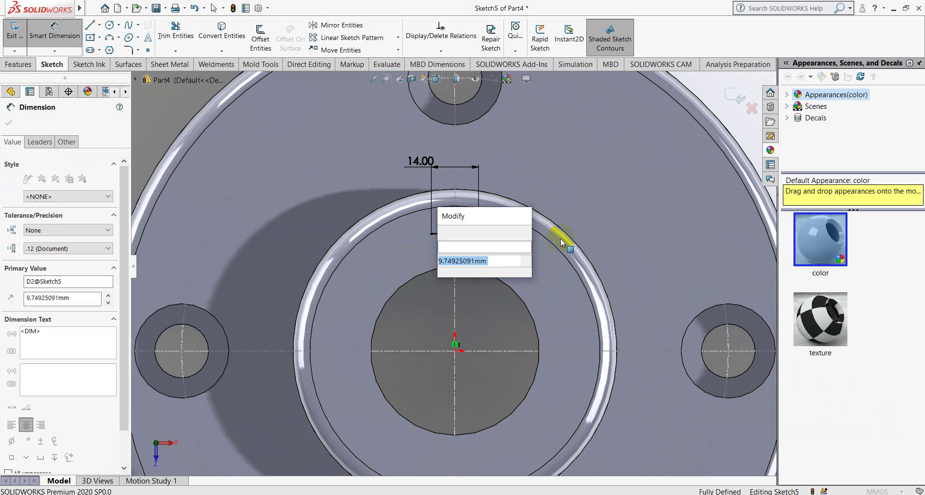
key("Return")
- Draw three lines down into the bore to close the keyway rectangle
left_click(90, 26)
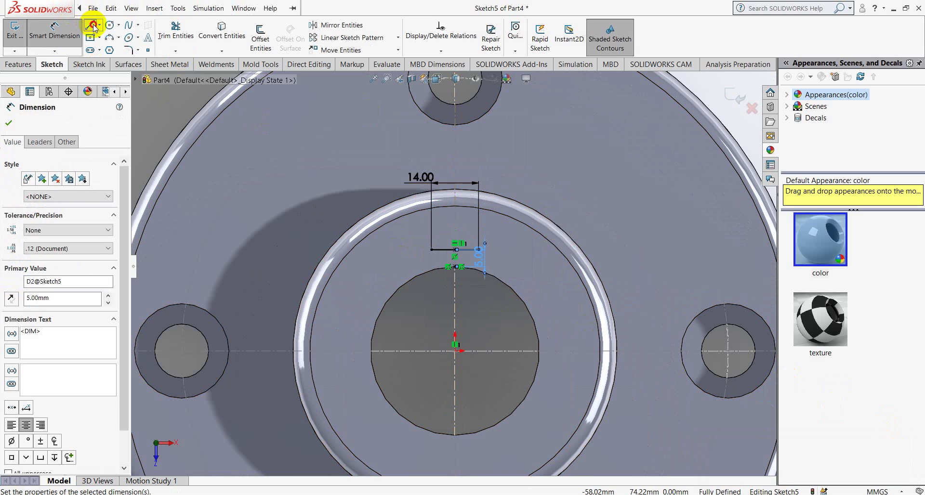
left_click(432, 249)
left_click(432, 309)
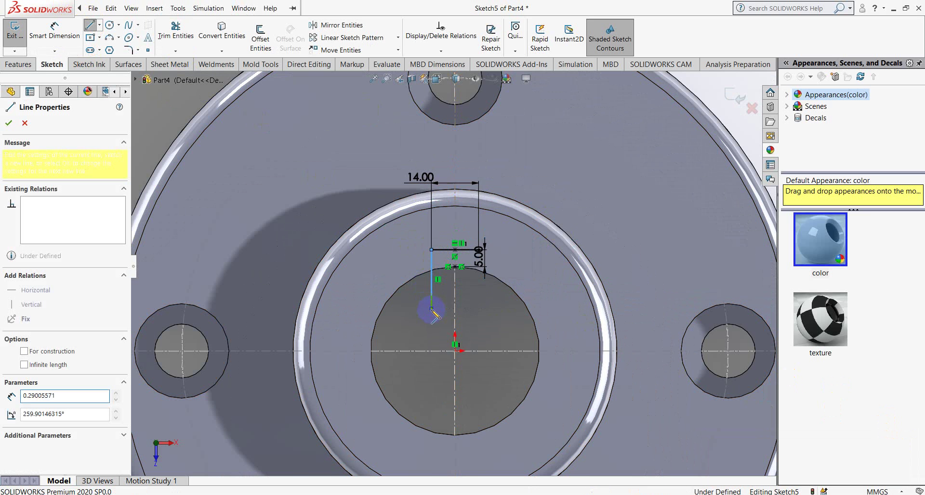
left_click(478, 308)
left_click(479, 250)
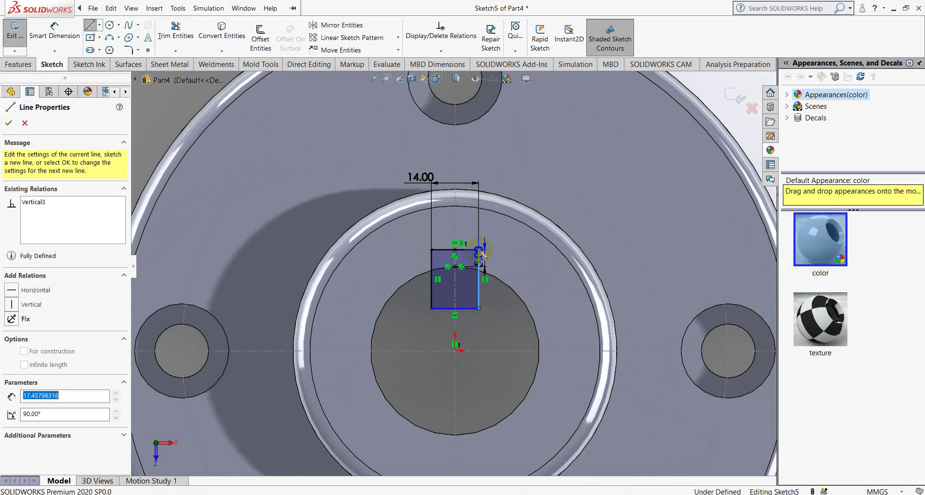
right_click(481, 253)
left_click(505, 260)
scroll(429, 323, "up", 3)
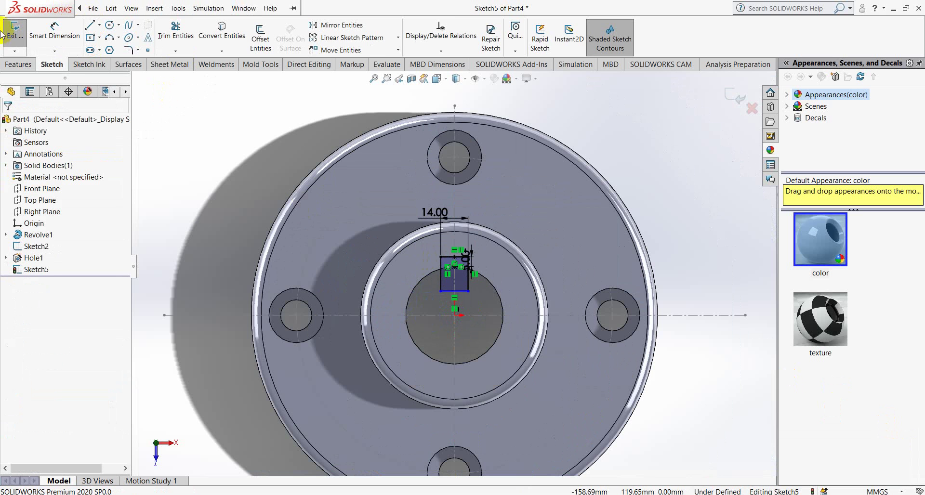
- Extrude-cut the 14 mm keyway rectangle 133 mm deep along the hub bore
left_click(18, 64)
left_click(167, 36)
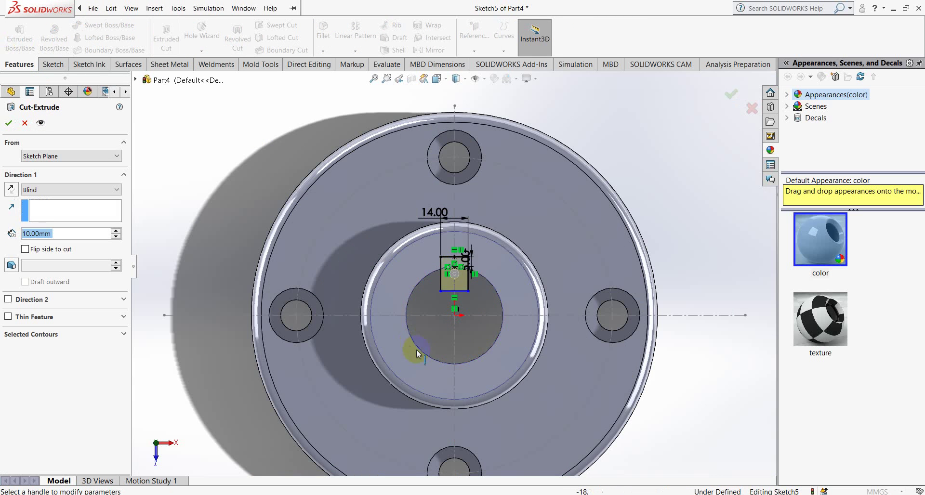
mouse_move(416, 350)
middle_mouse_down()
mouse_move(450, 206)
mouse_move(430, 313)
middle_mouse_up()
left_click_drag(426, 318, 386, 373)
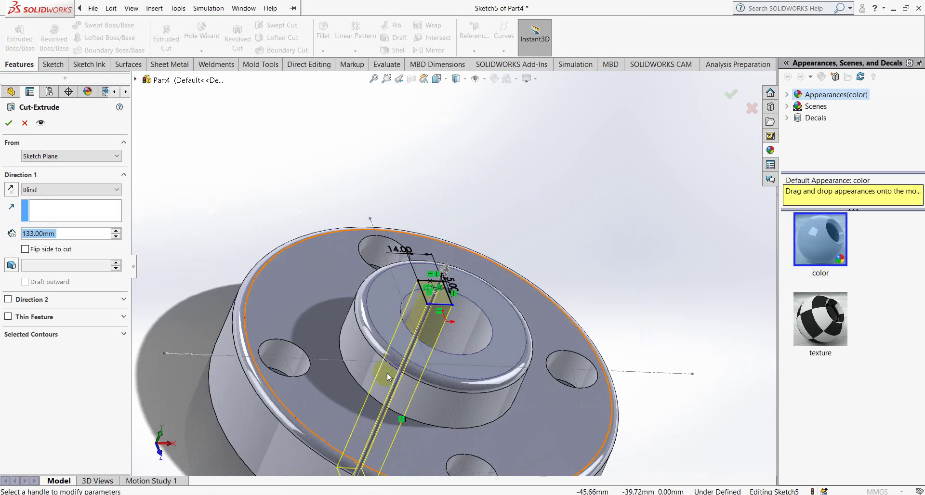
scroll(399, 378, "up", 5)
middle_click_drag(400, 378, 454, 380)
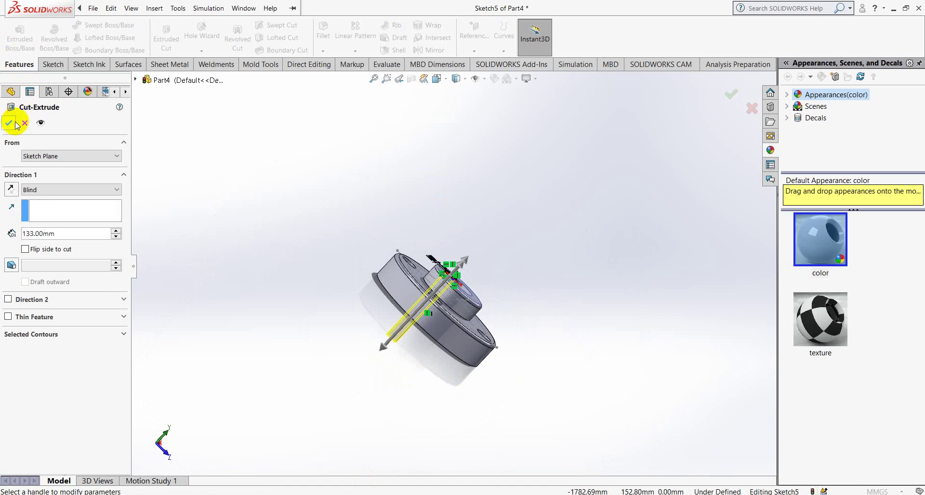
key("Return")
middle_click_drag(440, 252, 407, 285)
left_click(558, 178)
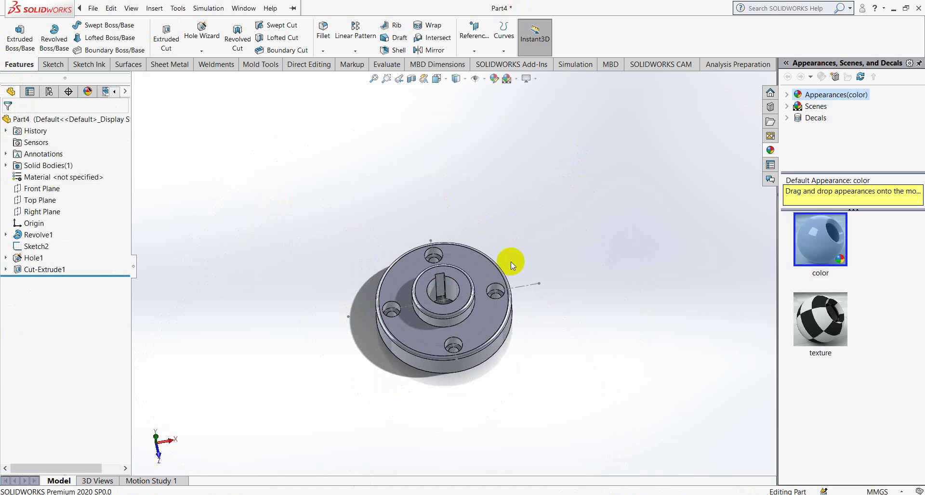
mouse_move(510, 262)
middle_mouse_down()
mouse_move(471, 285)
mouse_move(383, 258)
middle_mouse_up()
- Hide Sketch2 and orbit to inspect the flange's keyed bore and four counterbored holes
left_click(361, 269)
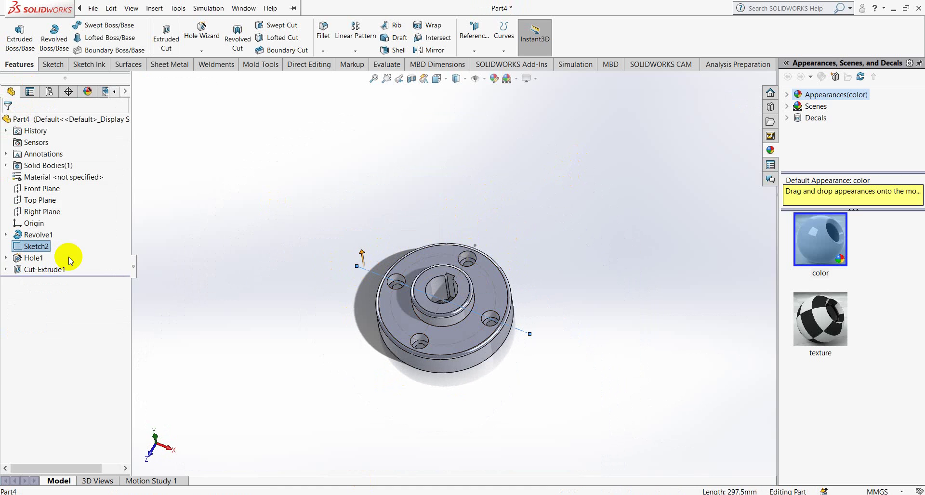
right_click(44, 250)
left_click(49, 233)
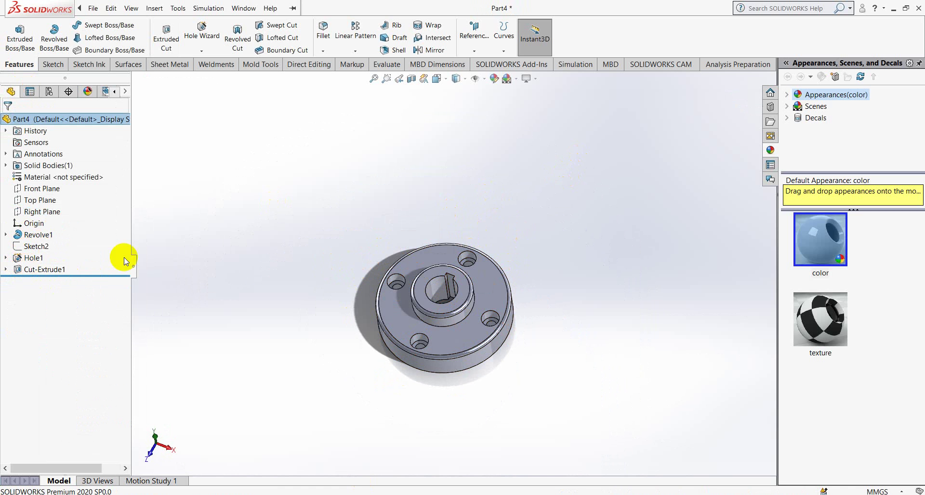
mouse_move(344, 346)
middle_mouse_down()
mouse_move(440, 182)
mouse_move(368, 265)
middle_mouse_up()
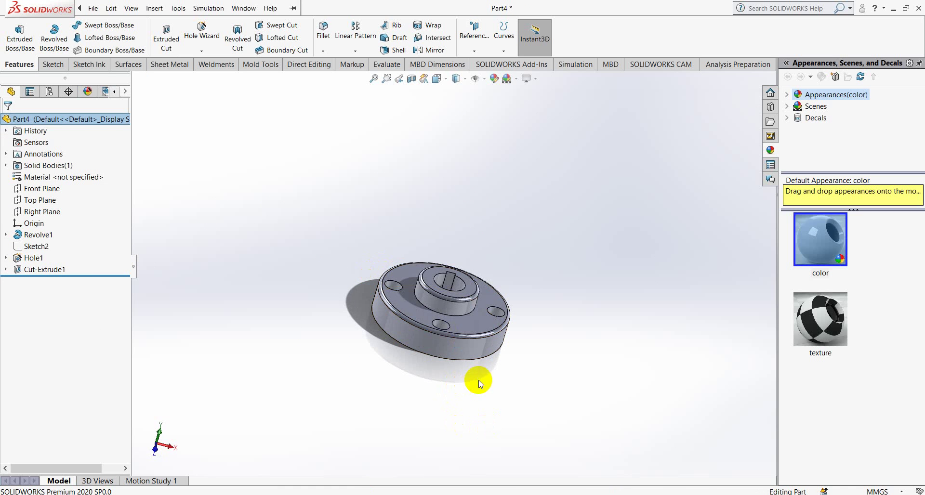
middle_click_drag(479, 380, 456, 322)
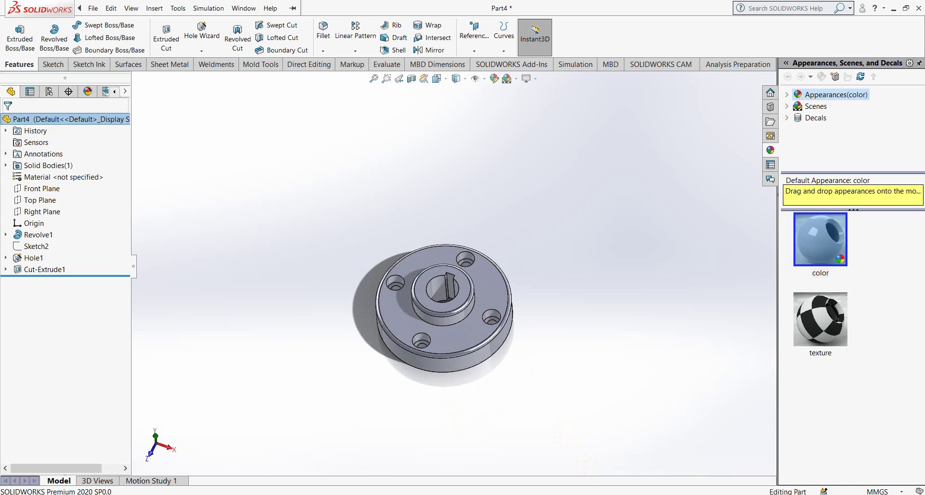